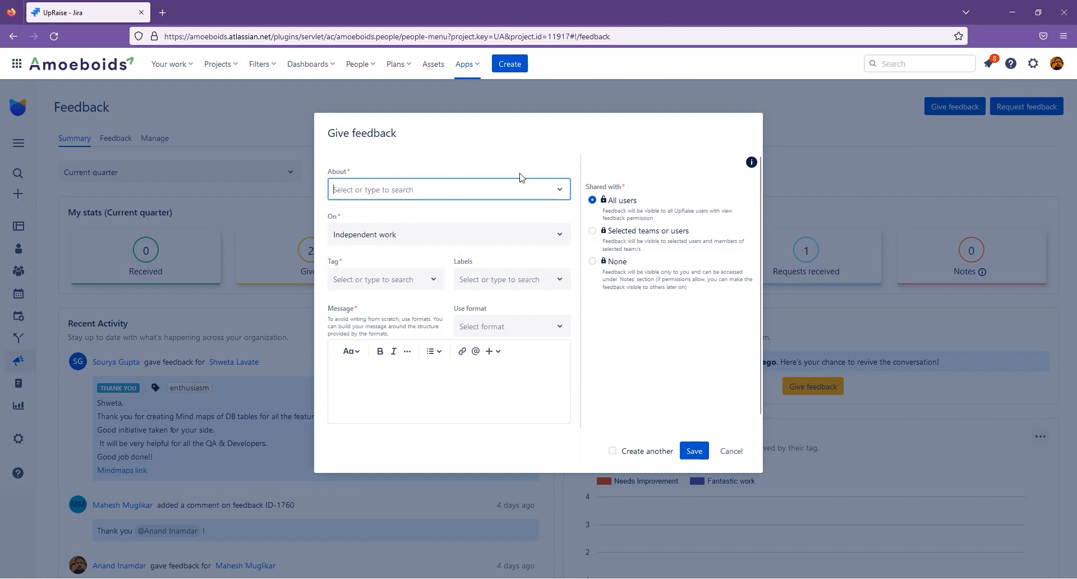
- Search the About list for the colleague's name and pick her as the feedback recipient
left_click(457, 194)
scroll(477, 336, "down", 1)
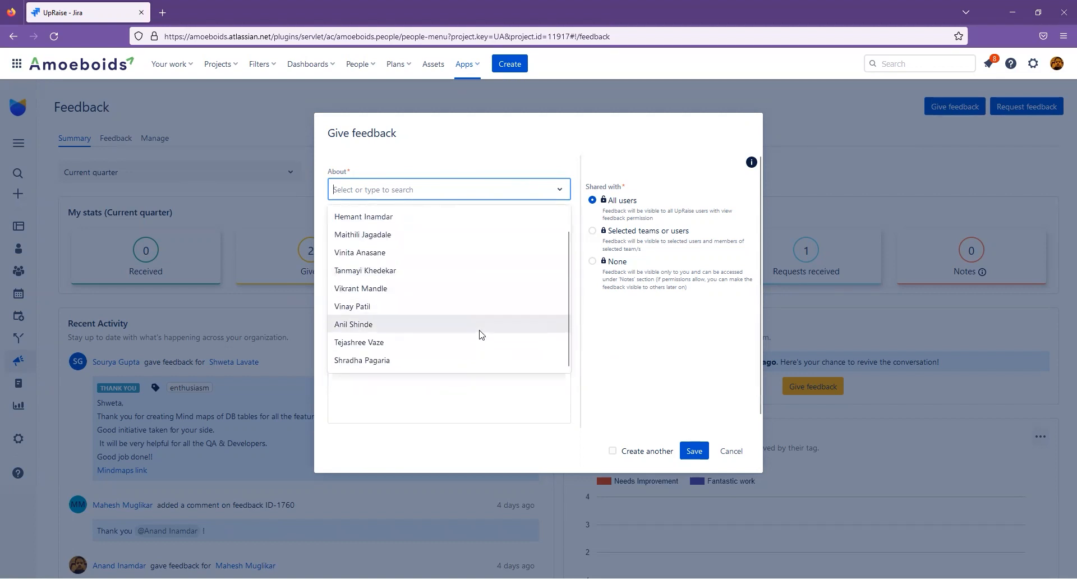
scroll(477, 337, "up", 1)
scroll(478, 339, "down", 1)
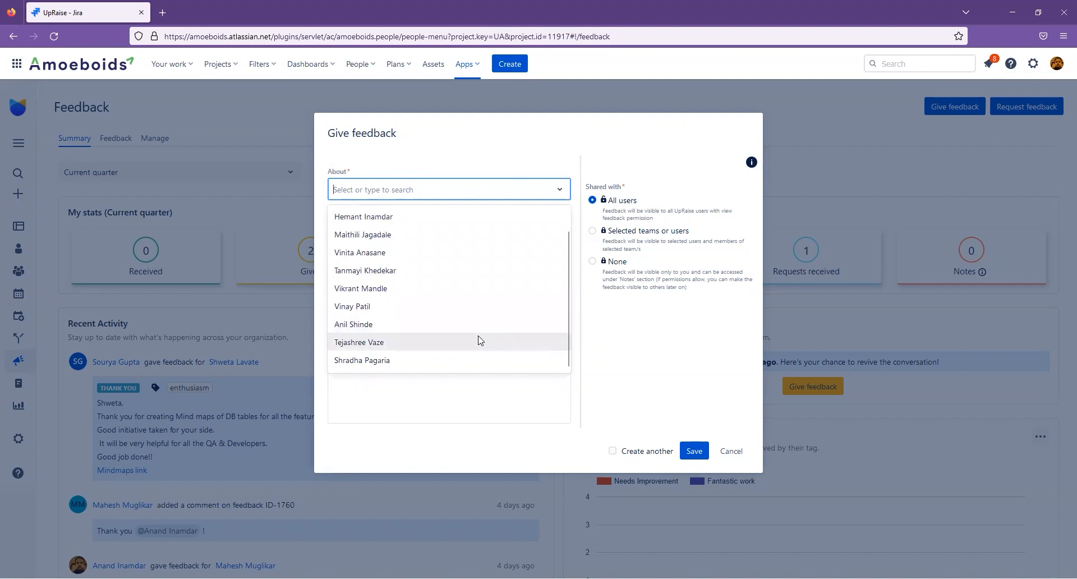
scroll(480, 340, "up", 1)
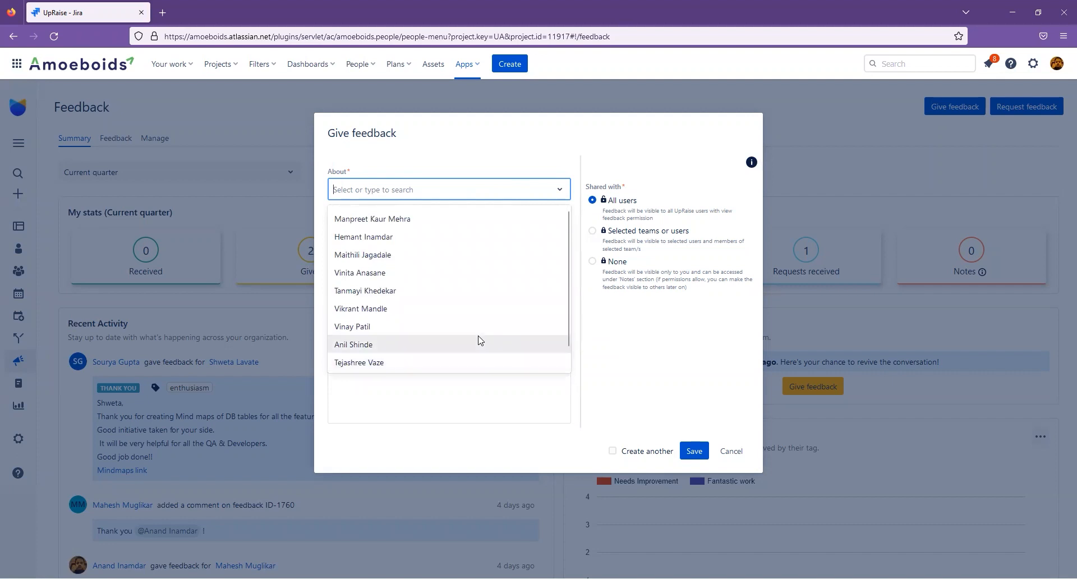
scroll(480, 341, "down", 1)
scroll(480, 340, "up", 1)
type("mith")
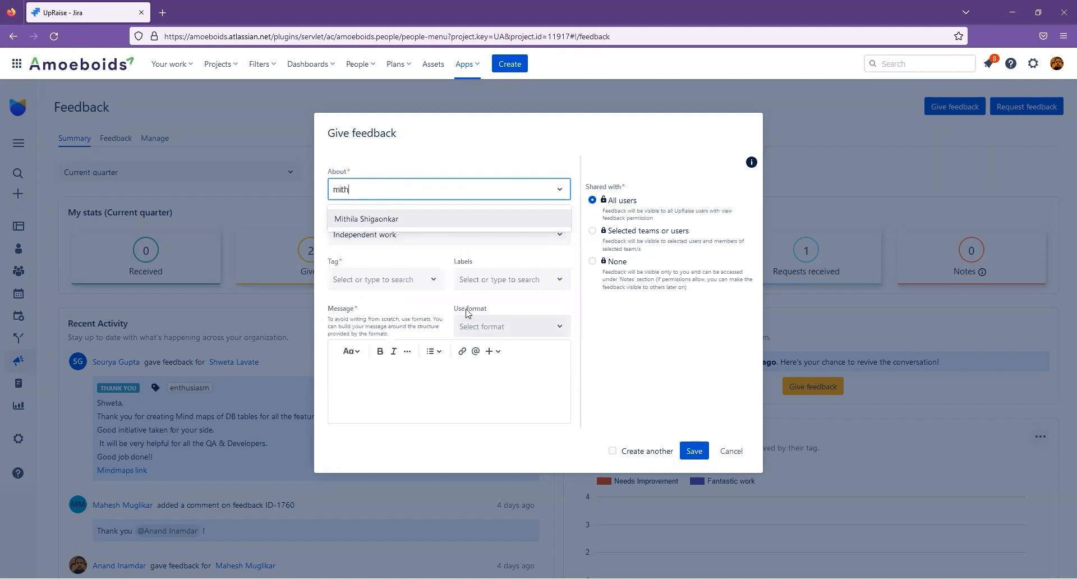
left_click(415, 220)
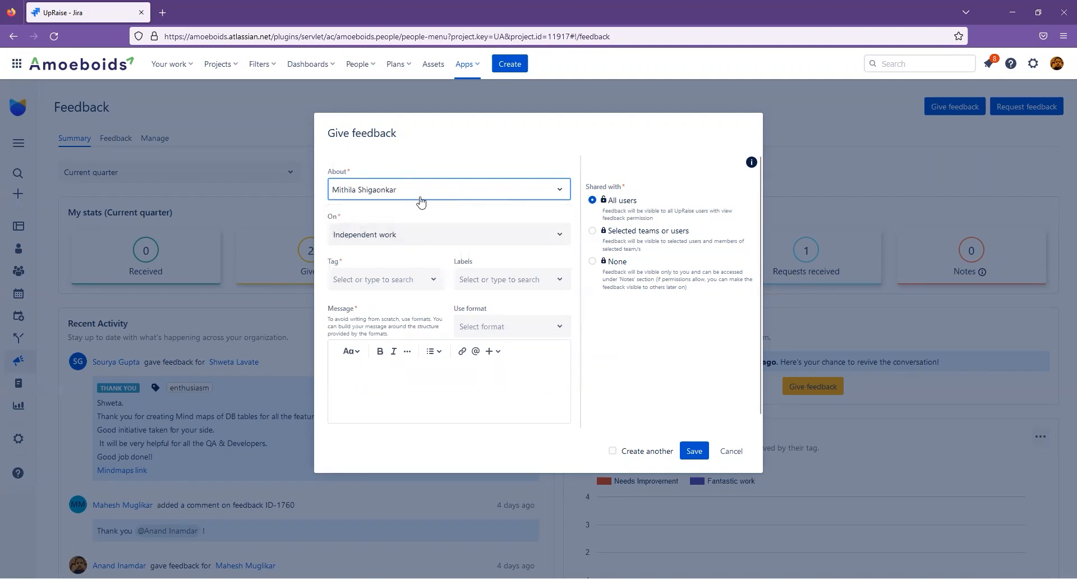
left_click(380, 238)
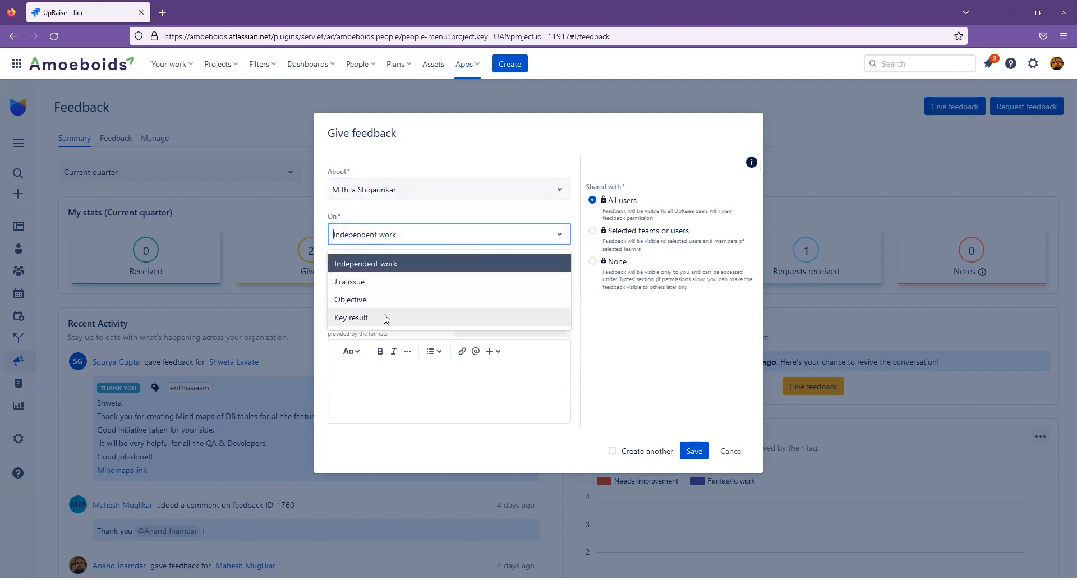
left_click(390, 283)
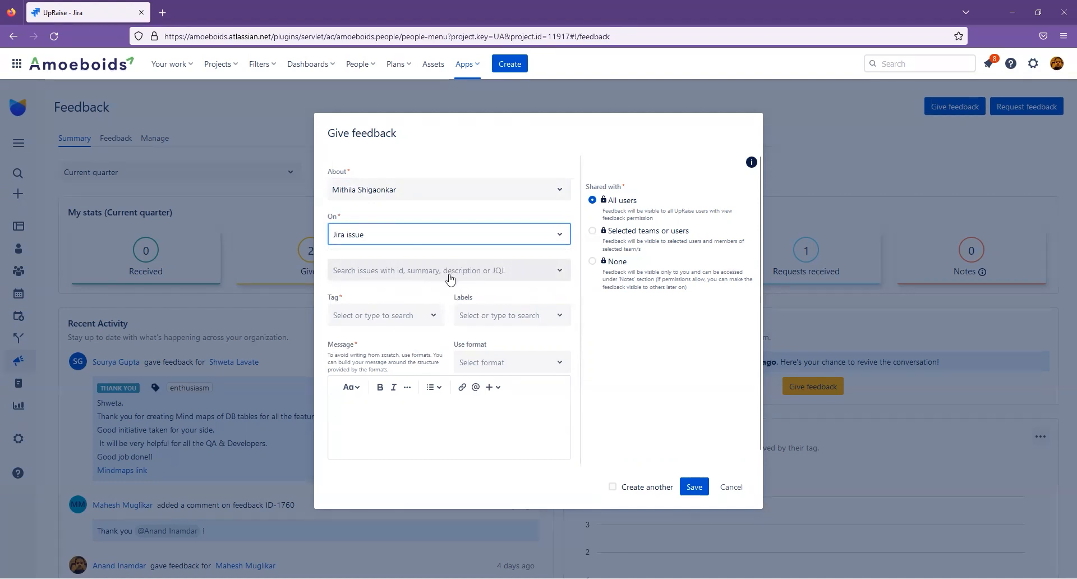
left_click(480, 243)
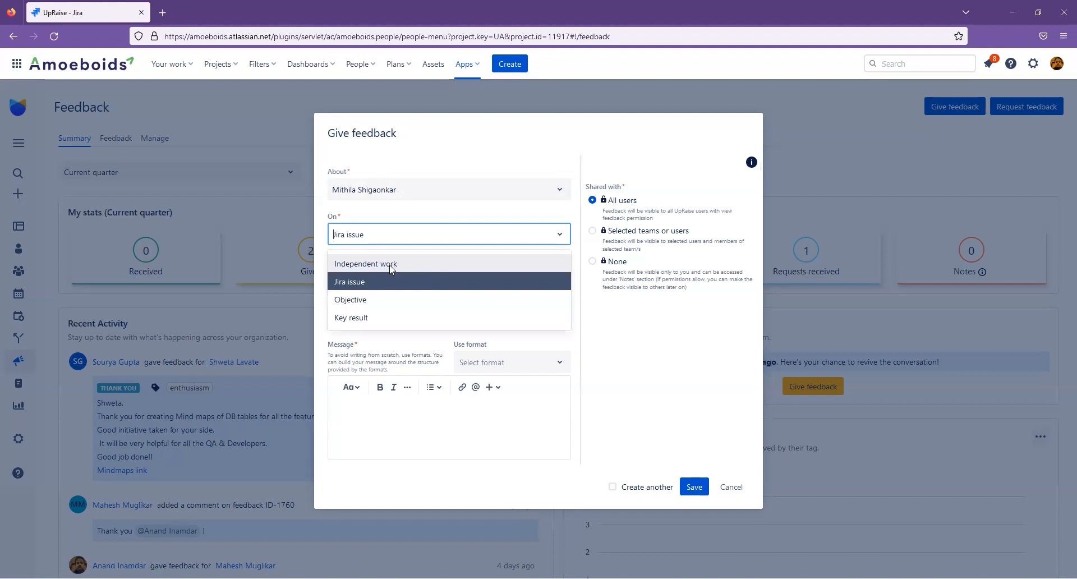
left_click(391, 267)
left_click(441, 240)
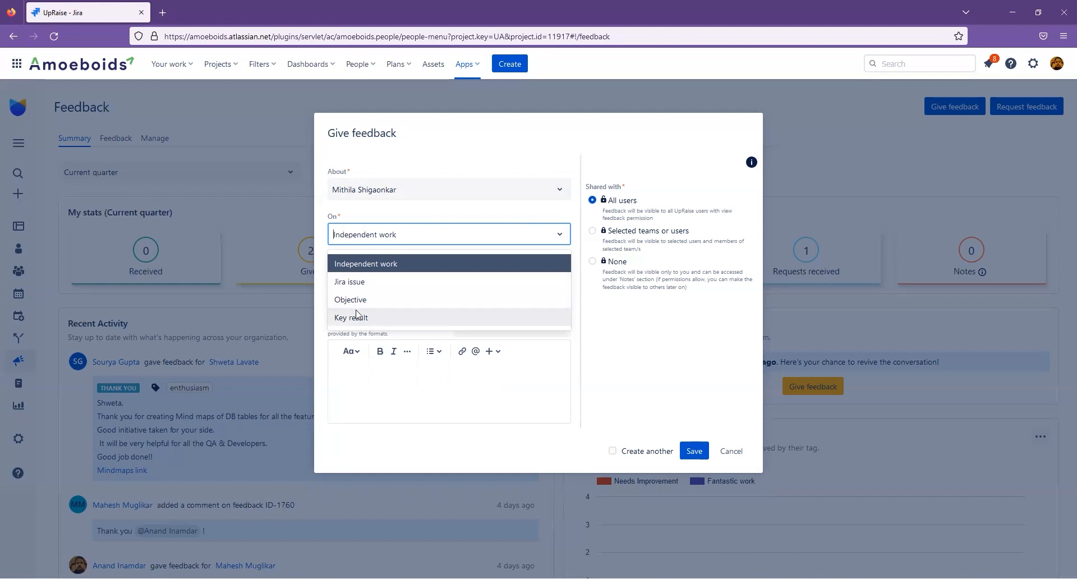
left_click(416, 219)
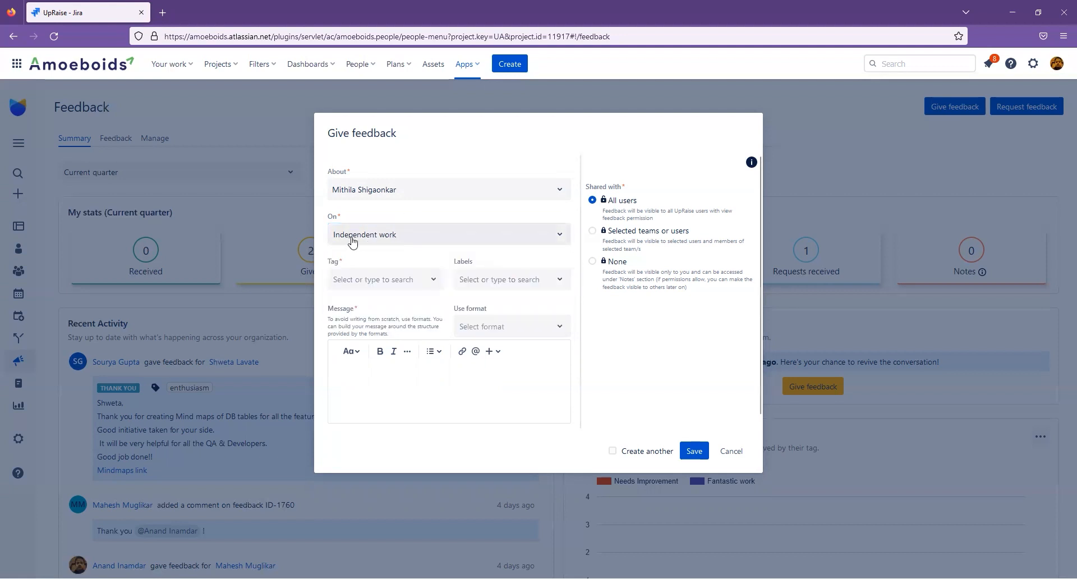
left_click(391, 279)
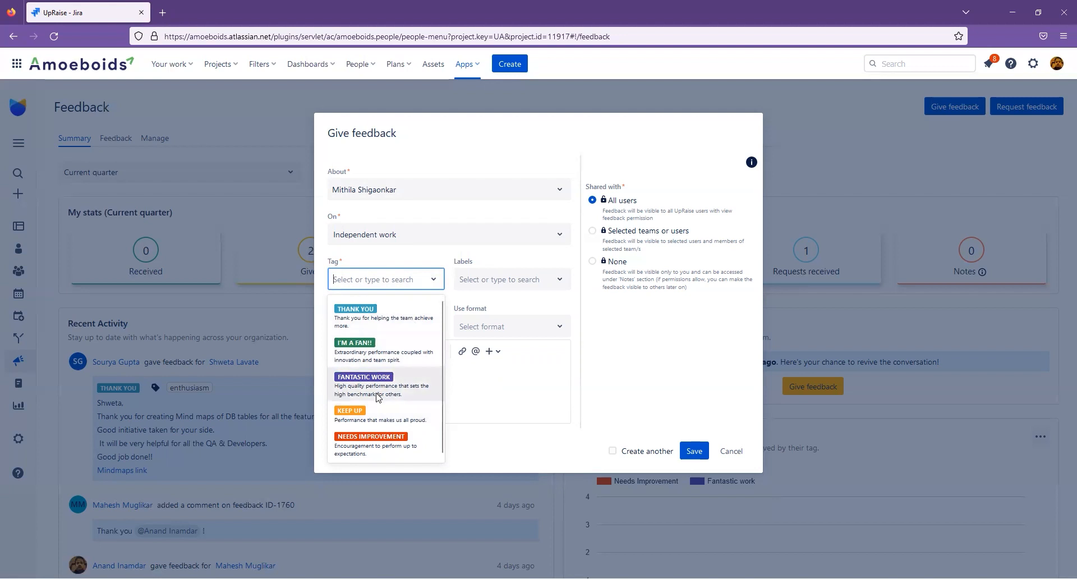
- Tag the feedback Keep up and add the enthusiasm and learning labels
left_click(375, 420)
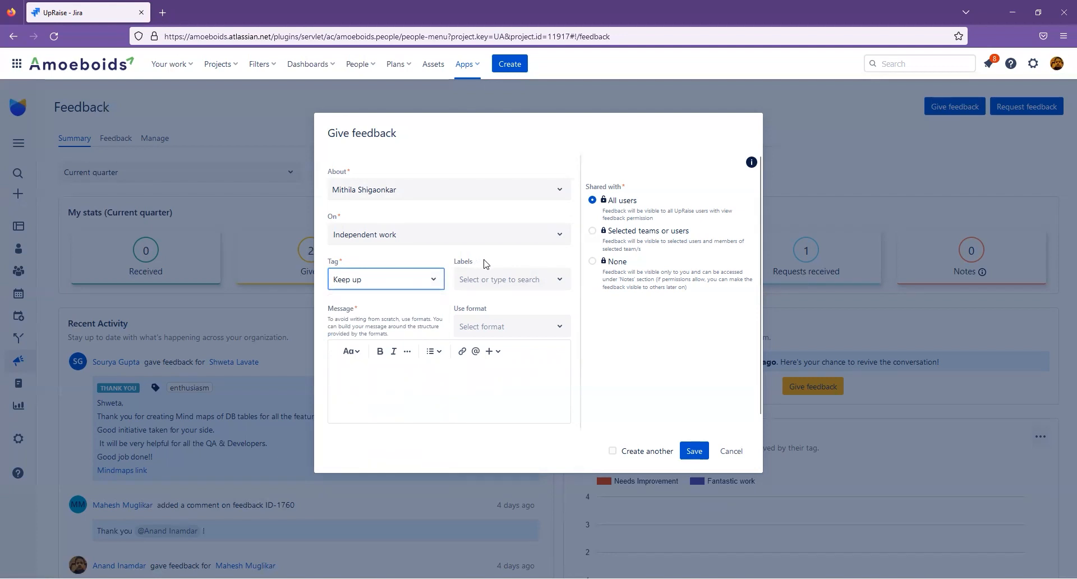
left_click(499, 280)
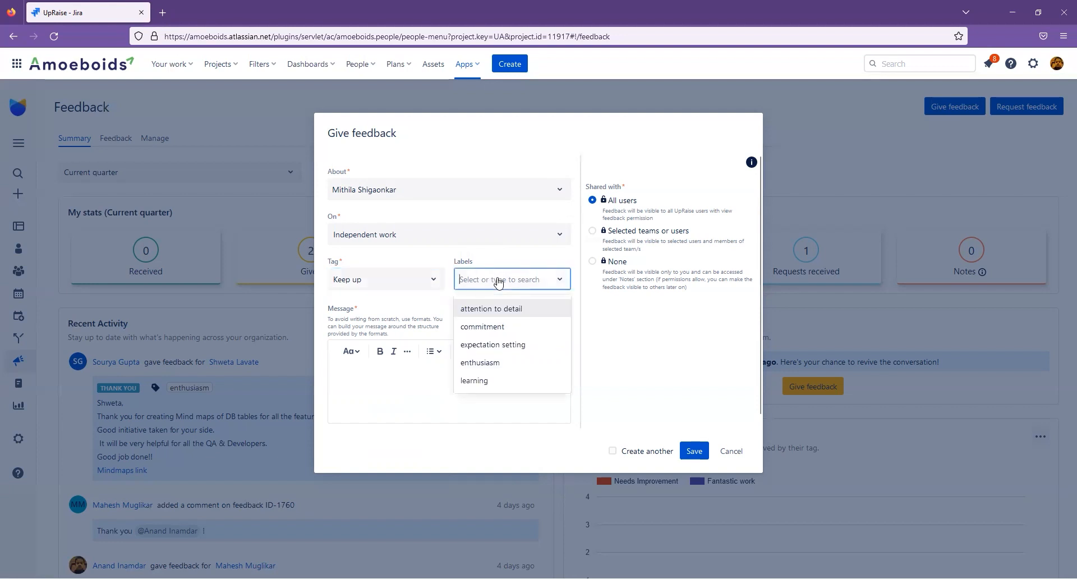
left_click(491, 363)
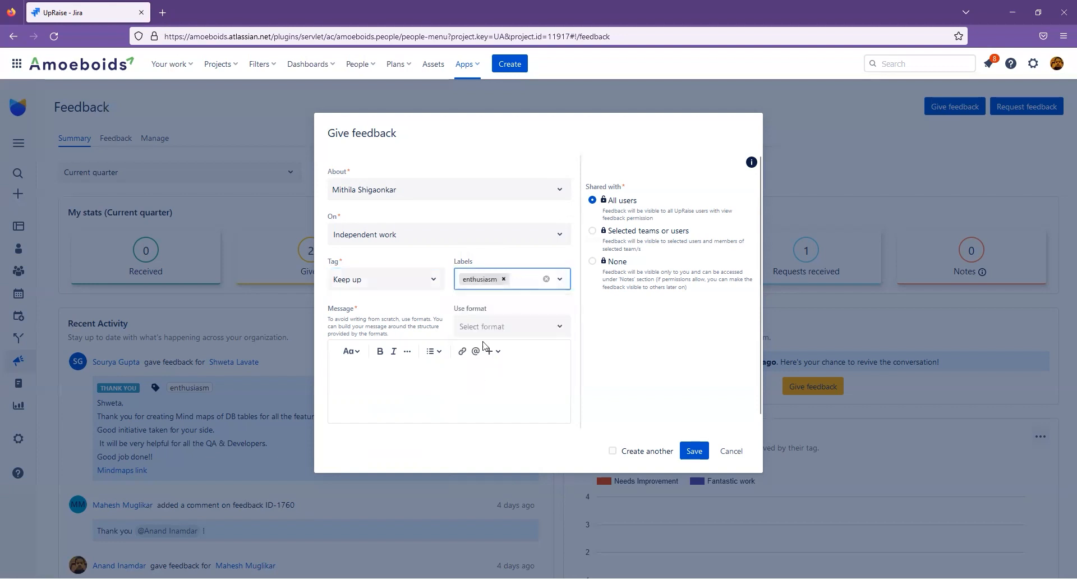
left_click(521, 281)
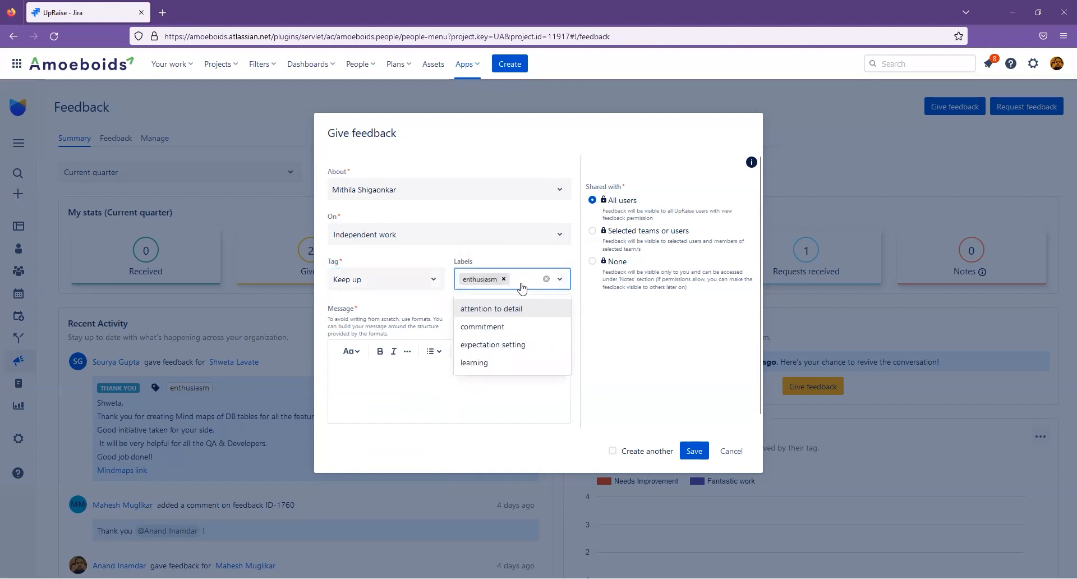
left_click(508, 363)
left_click(496, 396)
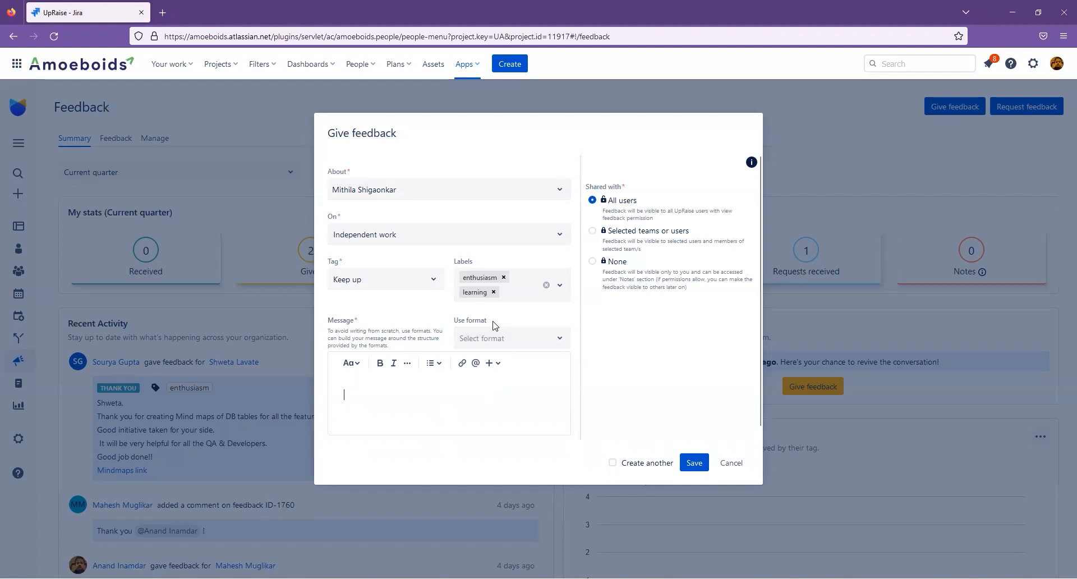
left_click(474, 338)
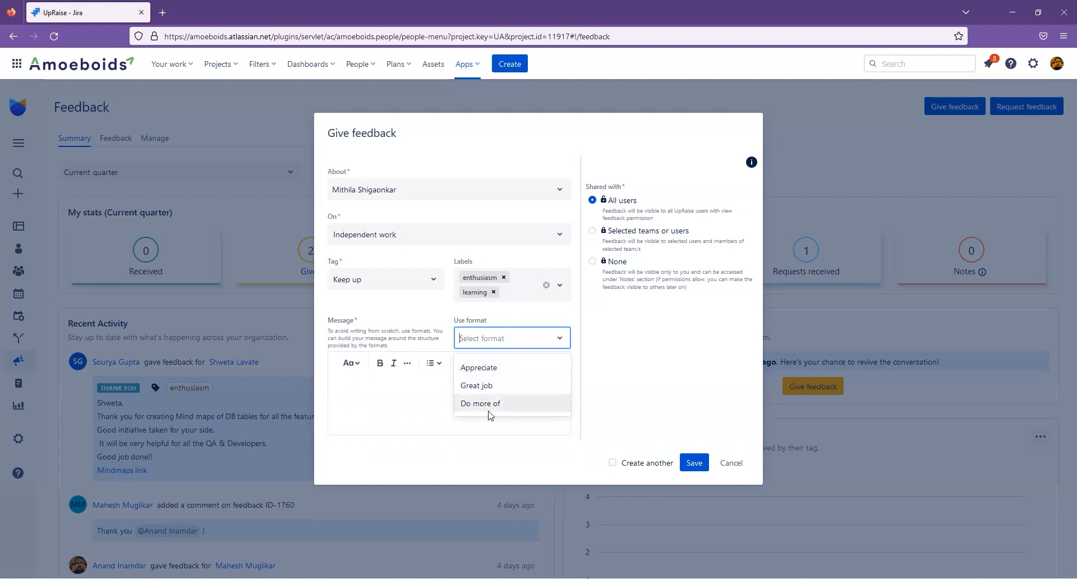
- Insert the Appreciate, Great job and Do more of templates, then select all the template text
left_click(492, 370)
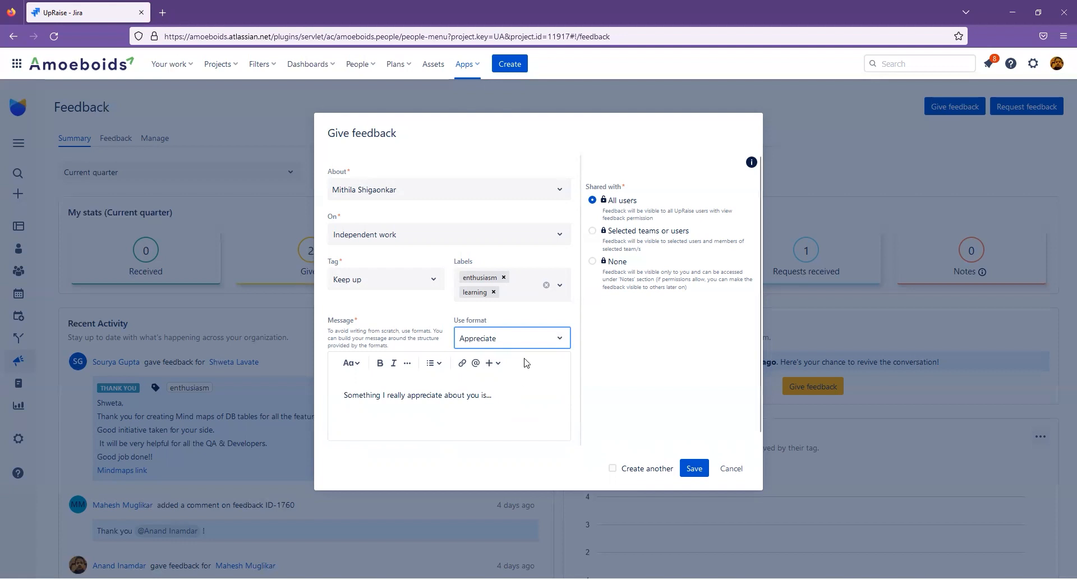
left_click(525, 340)
left_click(505, 388)
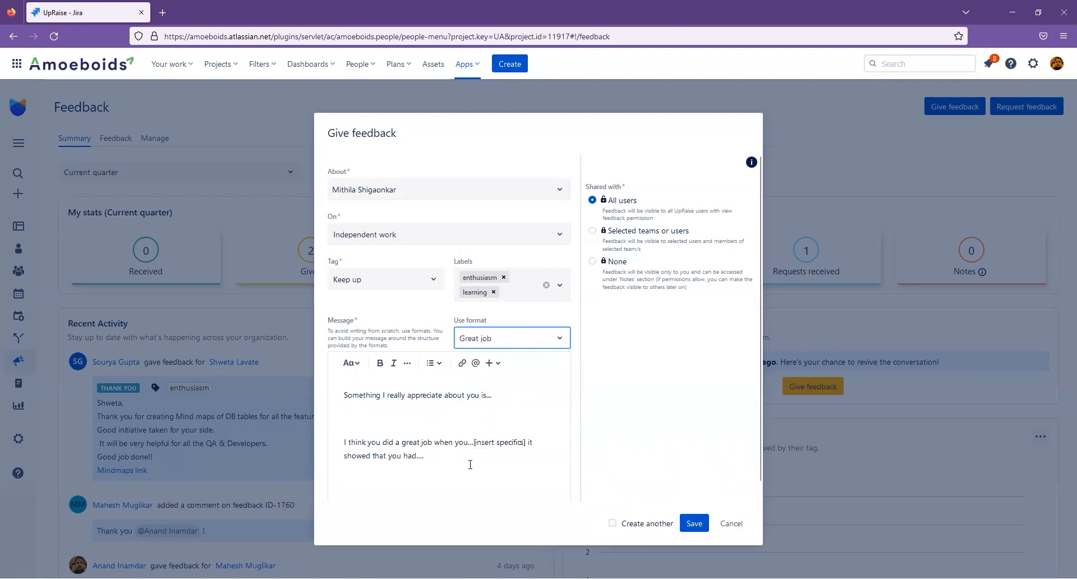
left_click(517, 342)
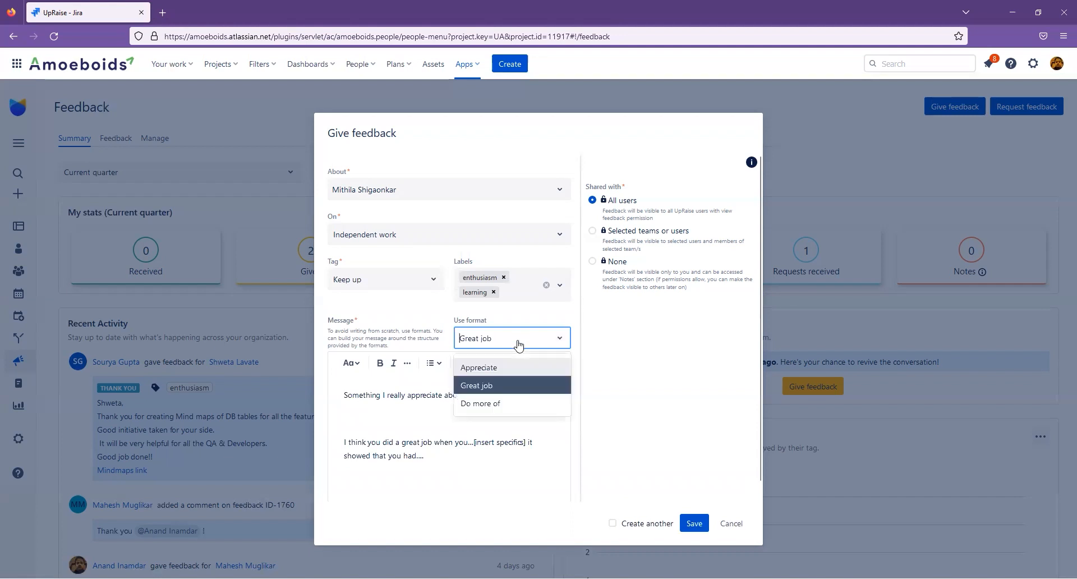
left_click(480, 403)
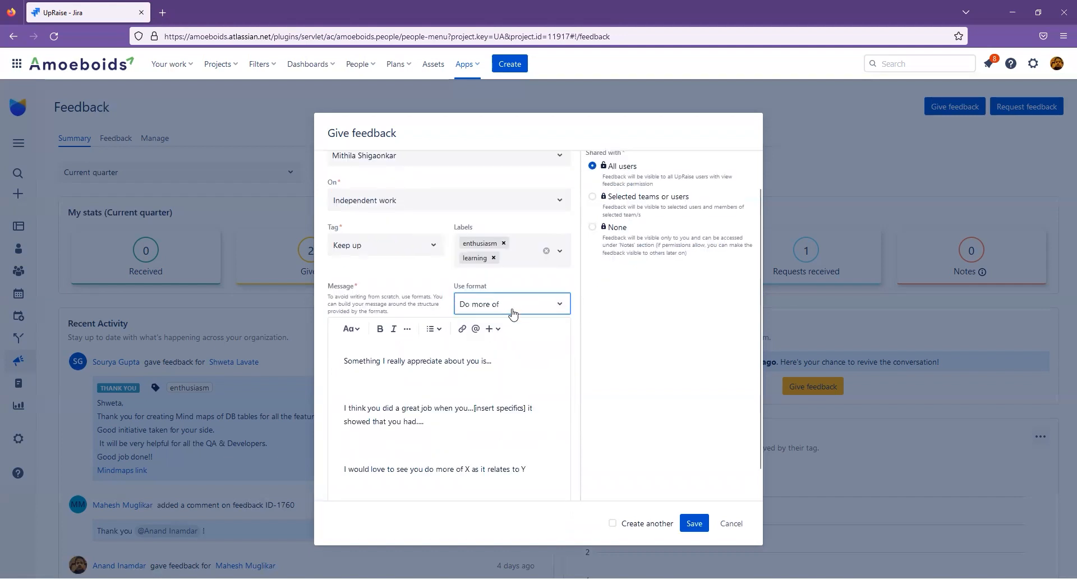
left_click_drag(541, 470, 340, 472)
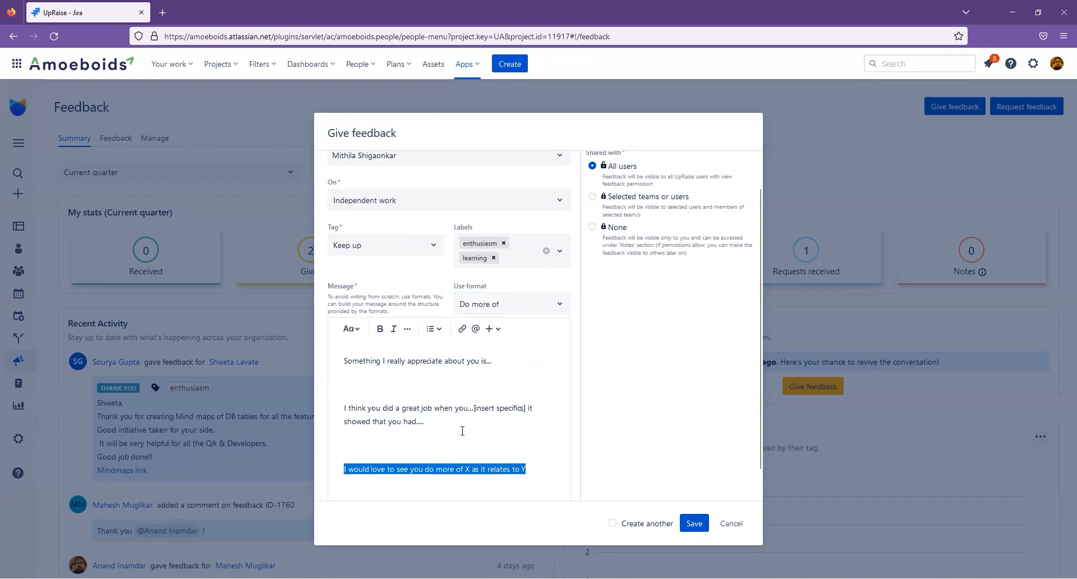
left_click_drag(553, 470, 340, 364)
- Replace the template text with the pasted thank-you message, removing the trailing empty line
key("BackSpace")
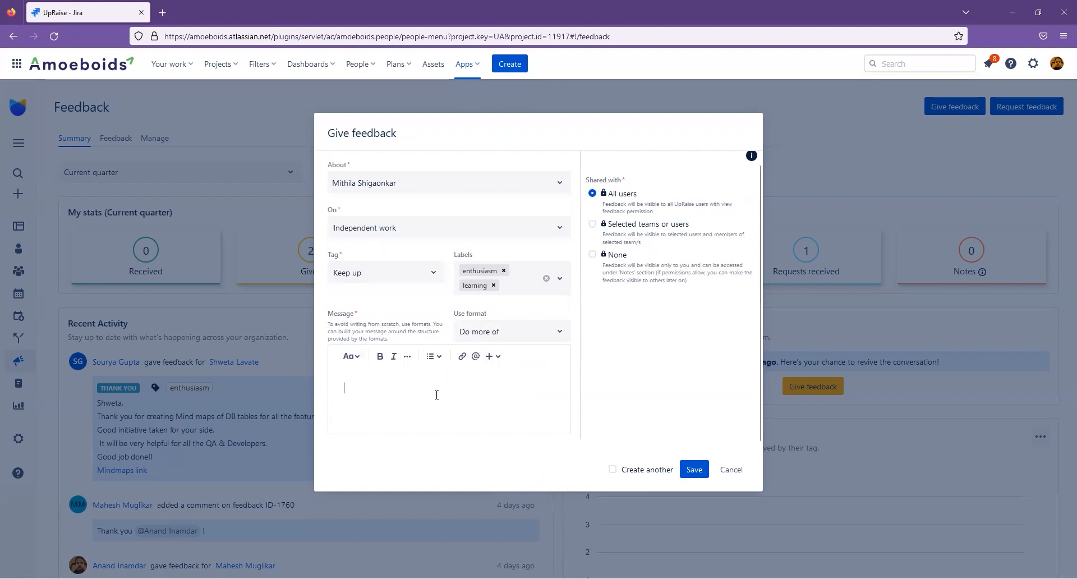
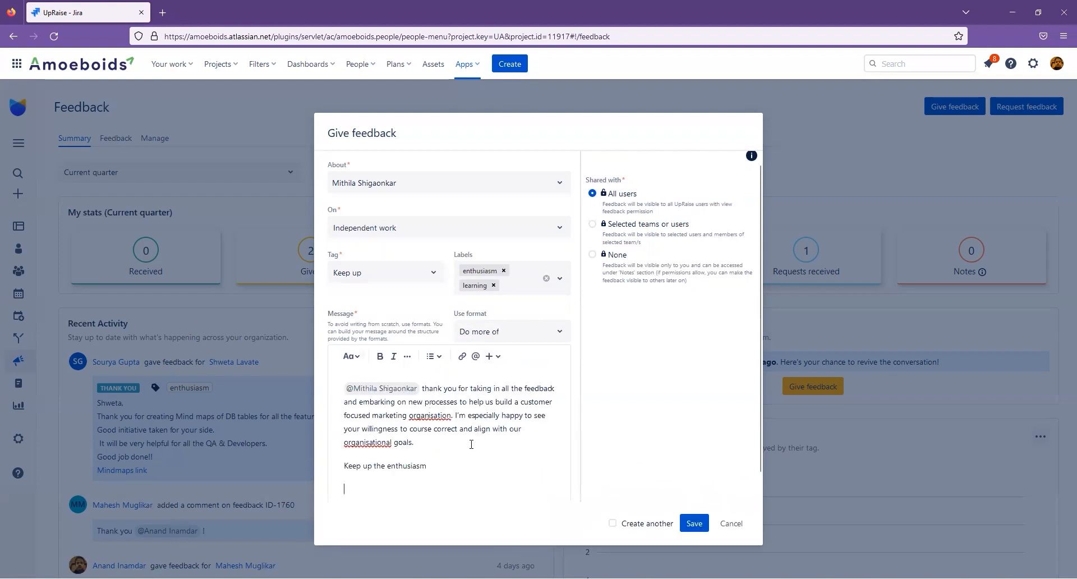
- Set the feedback's sharing to Selected teams or users
double_click(606, 182)
triple_click(606, 183)
triple_click(606, 183)
left_click(593, 225)
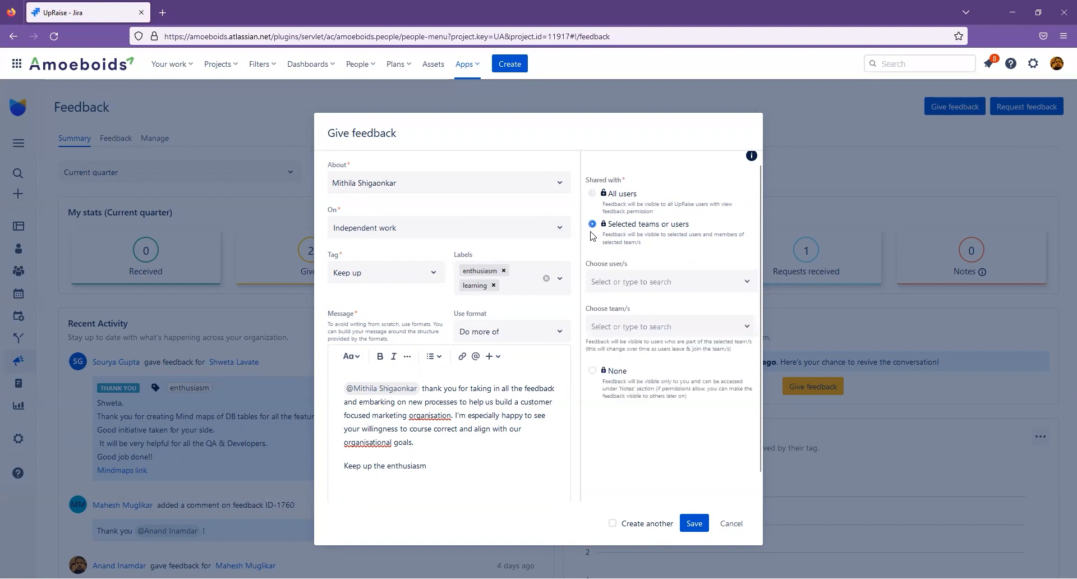
- Add a colleague, the feedback's subject and the Product team to the sharing list
left_click(657, 280)
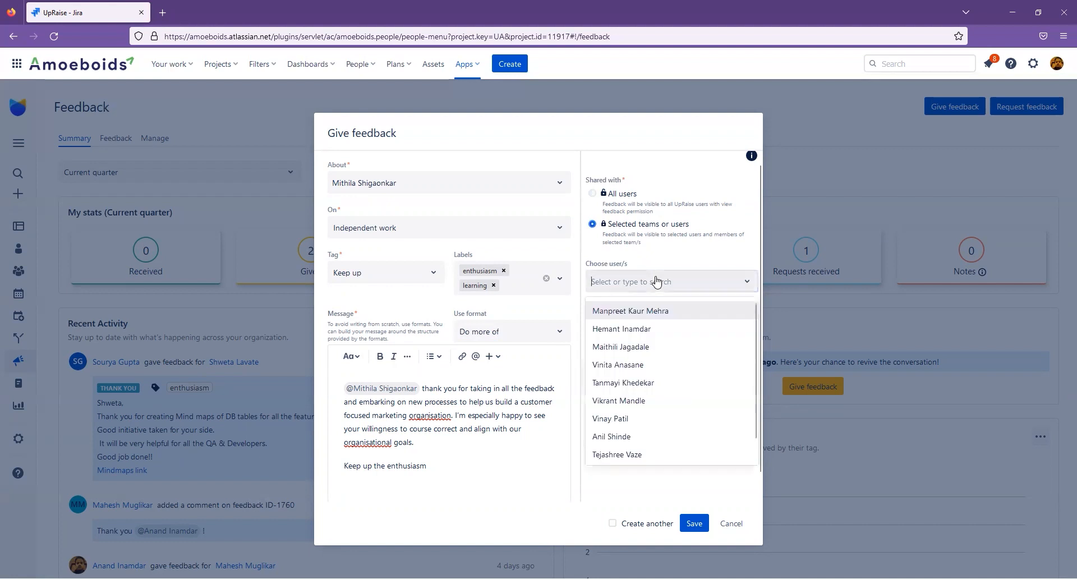
left_click(650, 365)
type("mit")
left_click(653, 310)
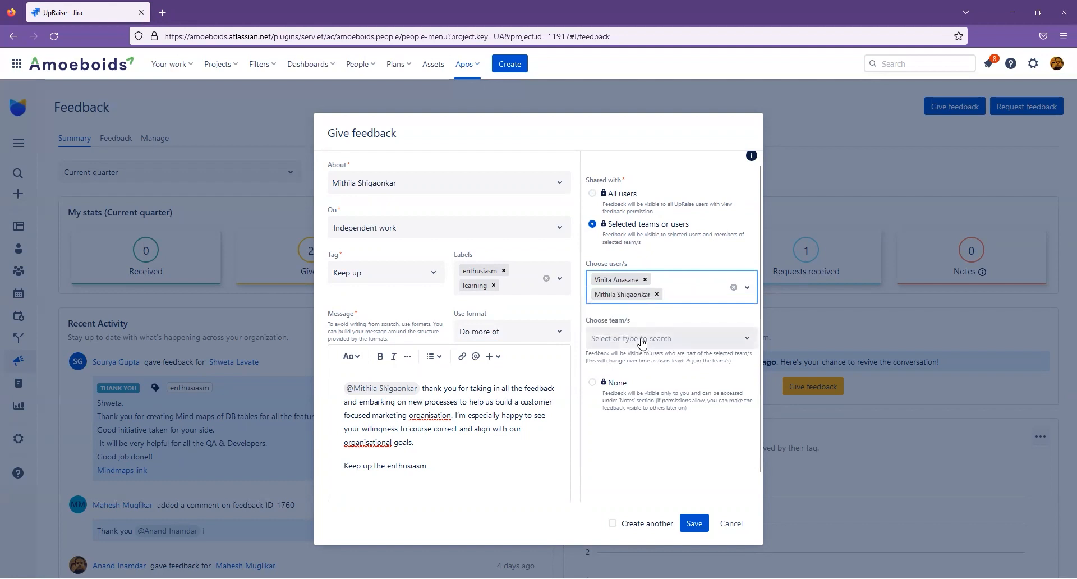
left_click(643, 343)
left_click(662, 370)
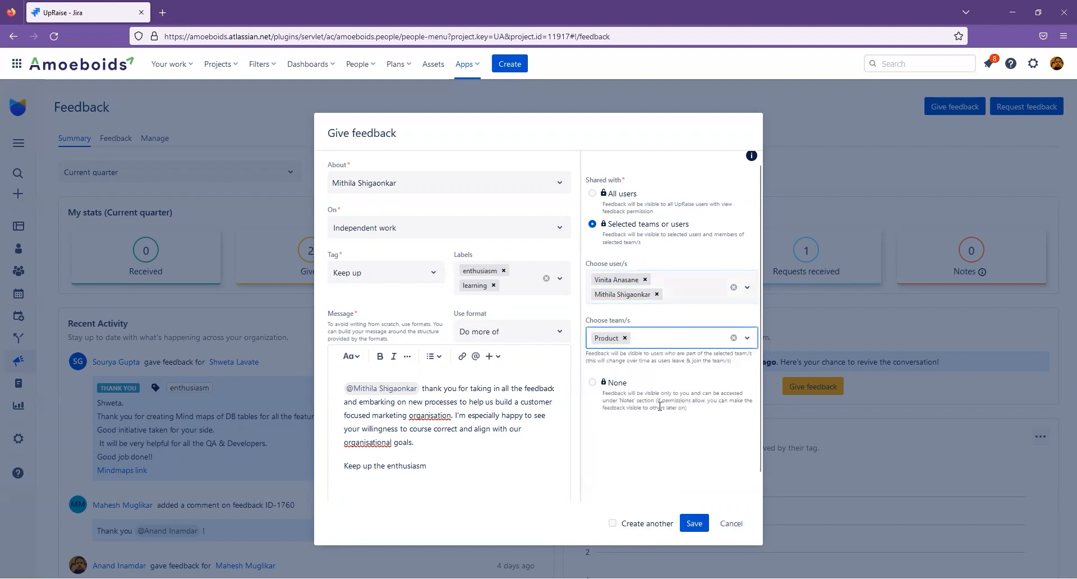
- Try the other sharing options, remove the subject's chip, and settle on All users
left_click(593, 383)
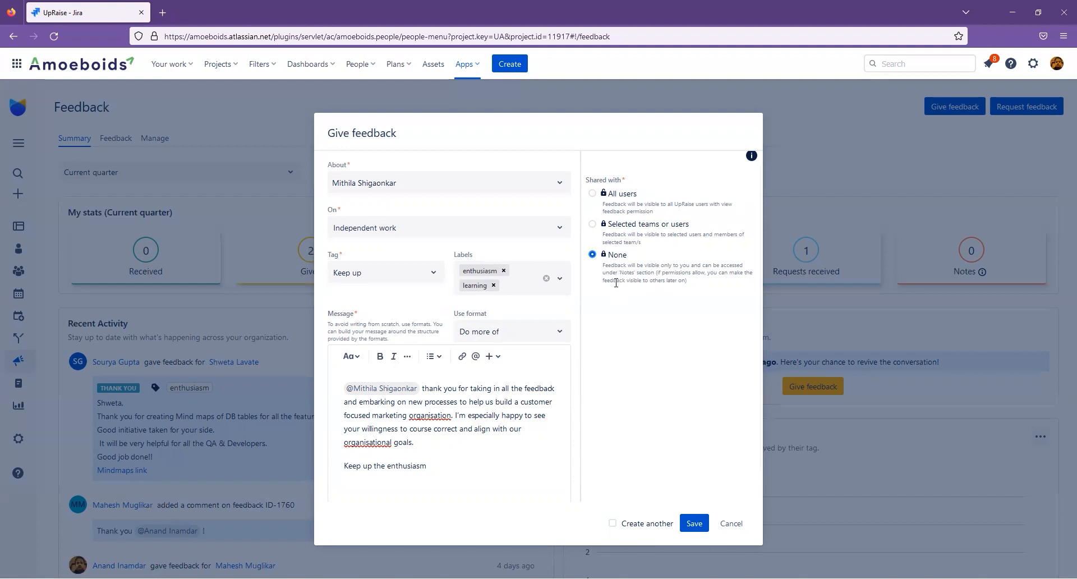
left_click(621, 196)
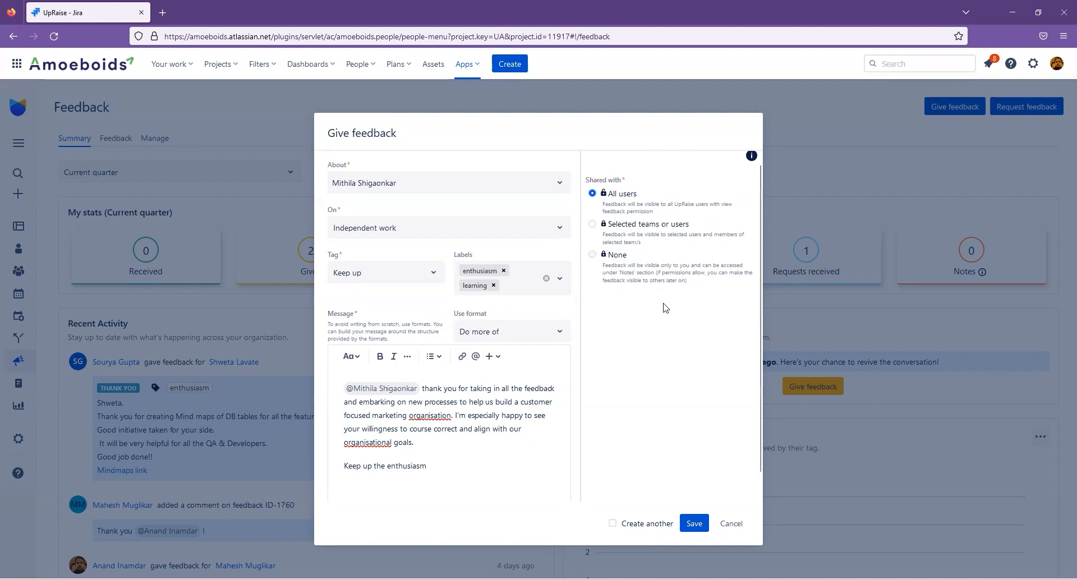
left_click(594, 225)
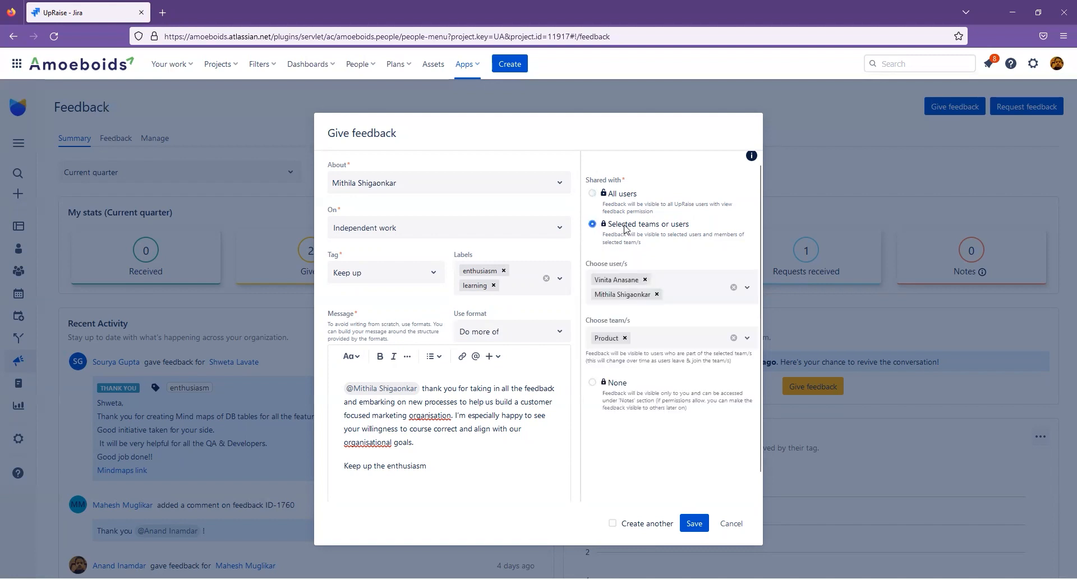
left_click(657, 295)
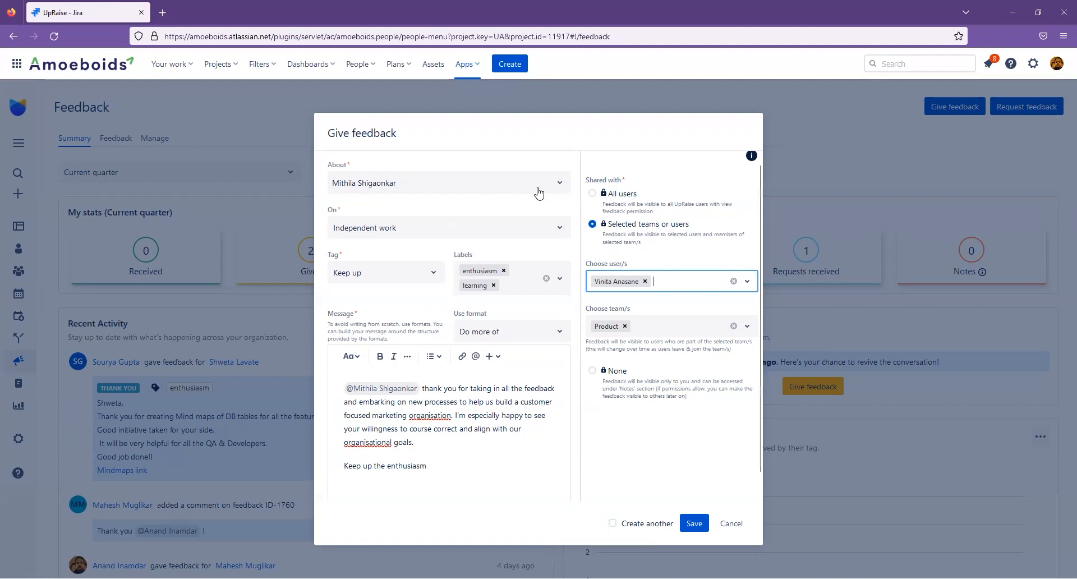
left_click(592, 193)
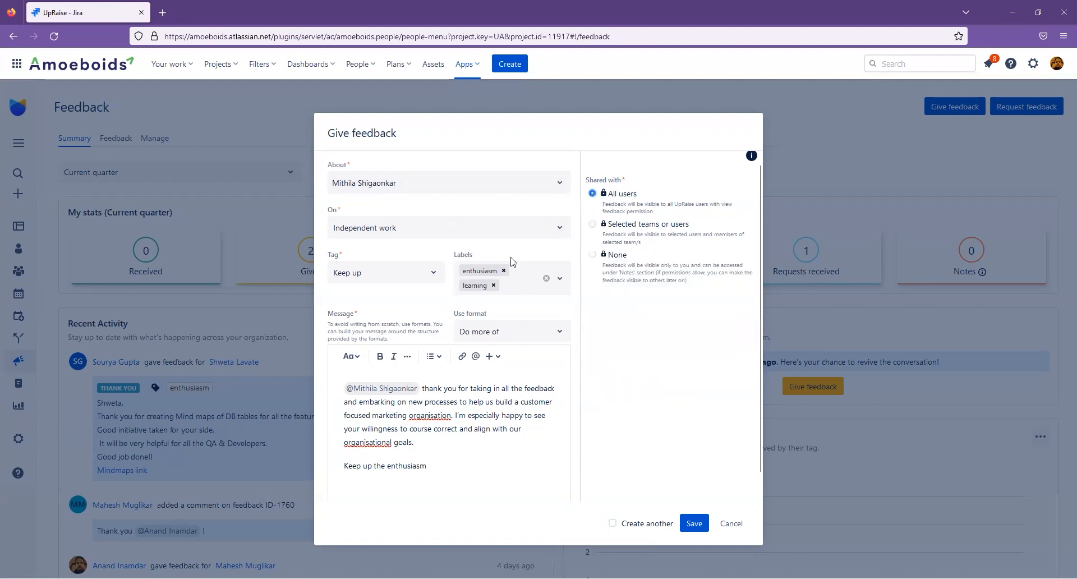
- End the message with a thumbs-up emoji right after 'Keep up the enthusiasm'
left_click(444, 466)
key("BackSpace")
left_click(472, 462)
- Save the Keep up feedback so it appears in Recent Activity
scroll(505, 432, "down", 1)
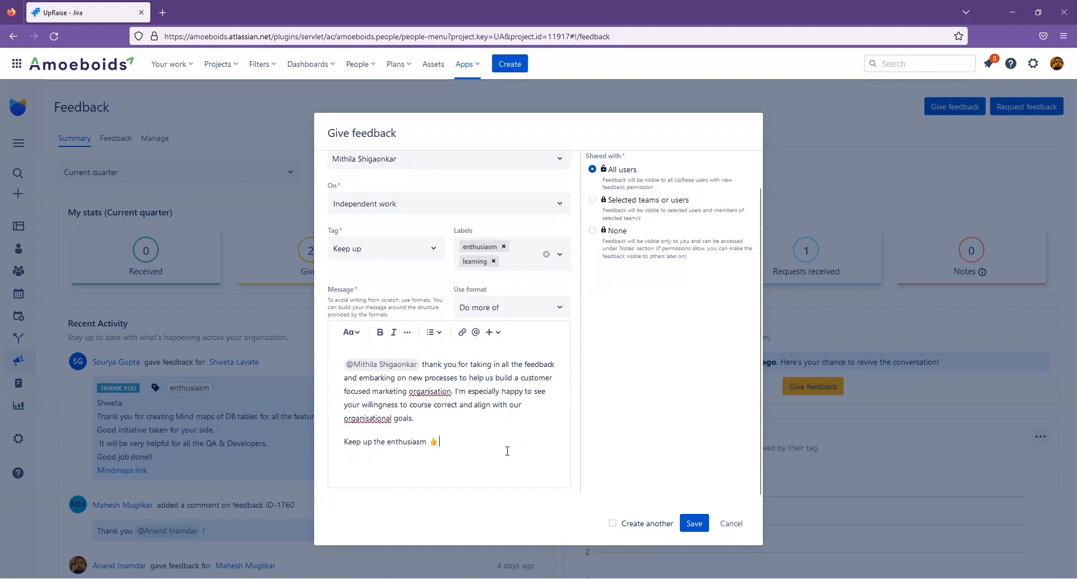
scroll(507, 450, "up", 1)
left_click(693, 523)
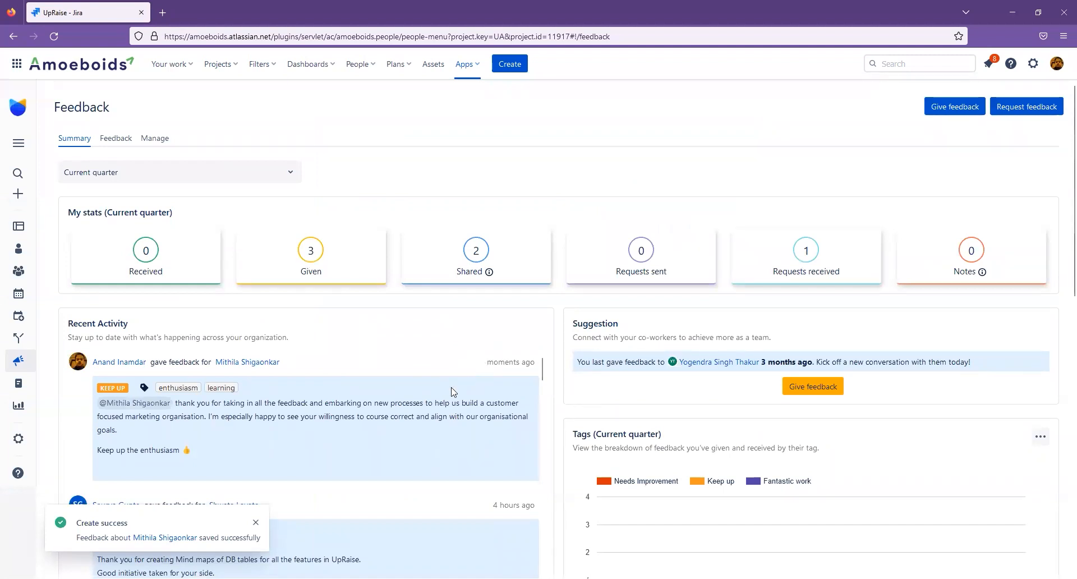
mouse_move(498, 258)
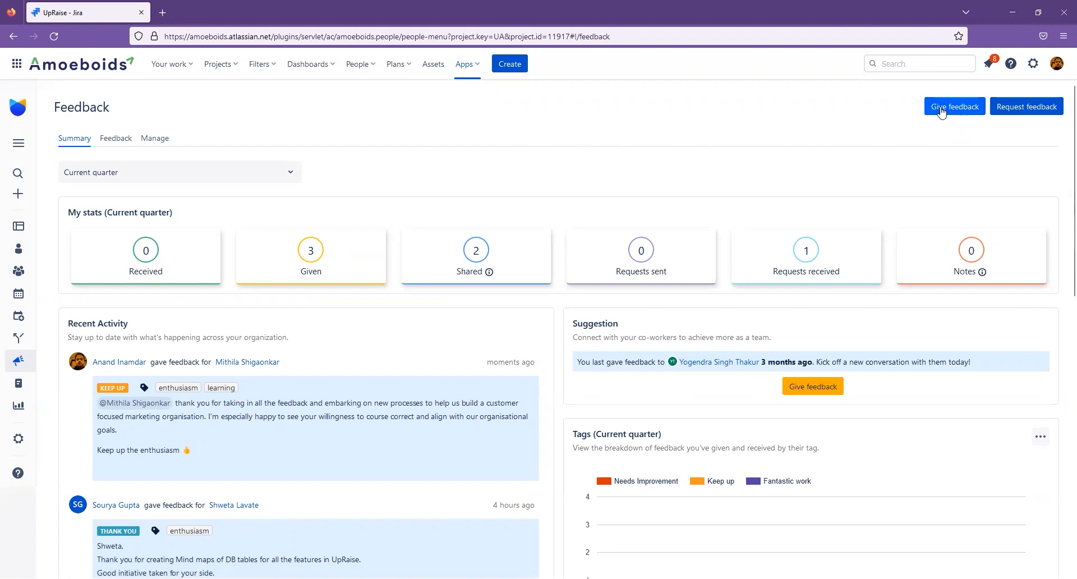
double_click(584, 324)
left_click(623, 307)
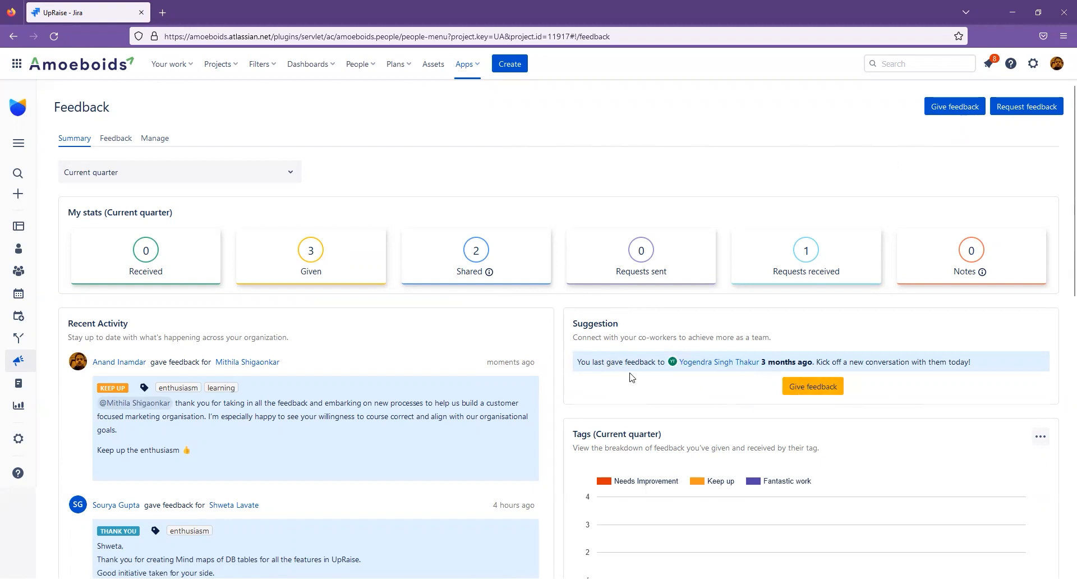
left_click(822, 387)
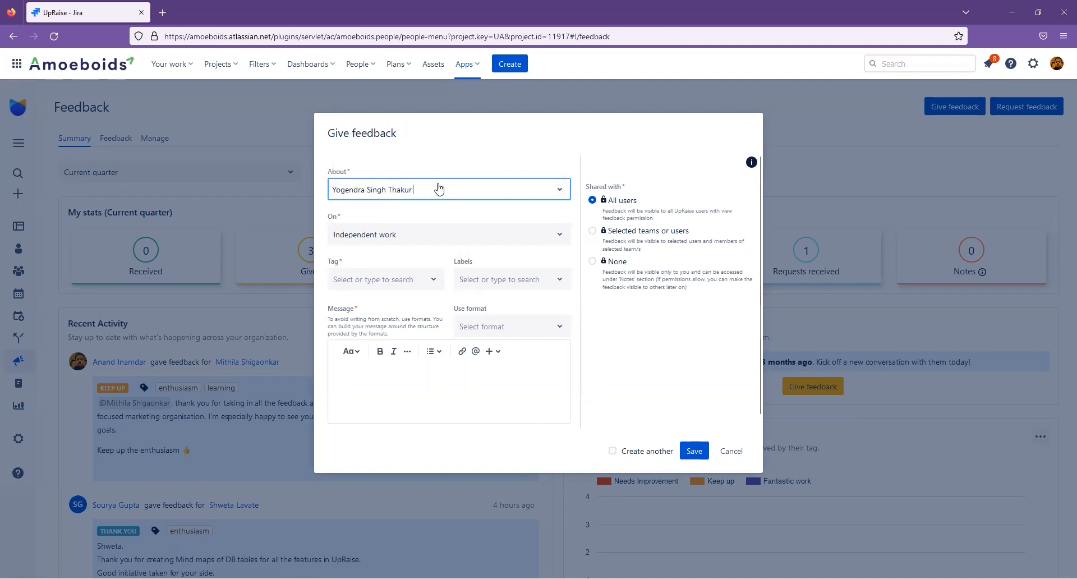
left_click(734, 450)
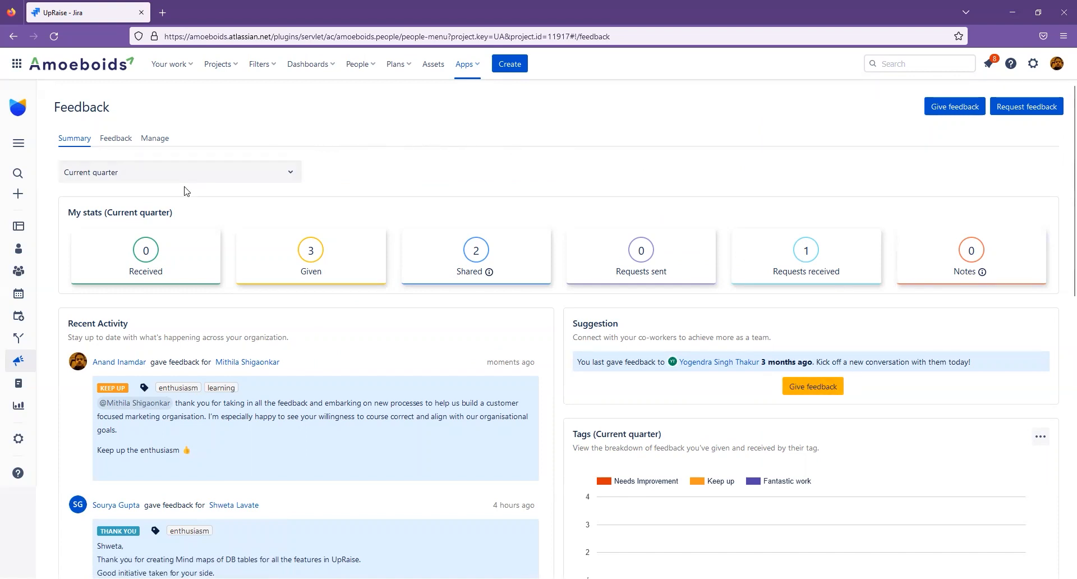
left_click(17, 194)
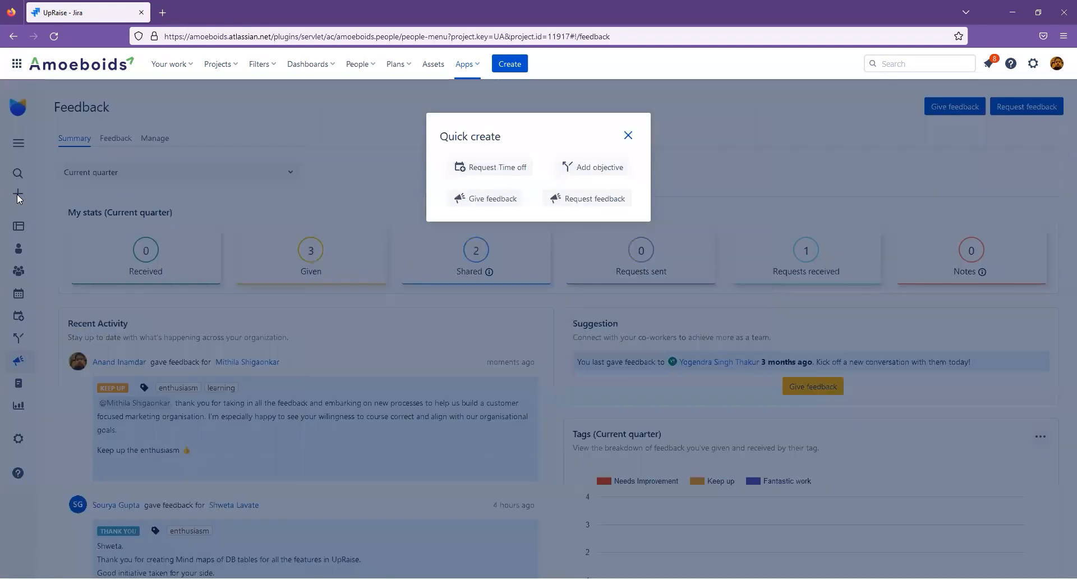
left_click(478, 207)
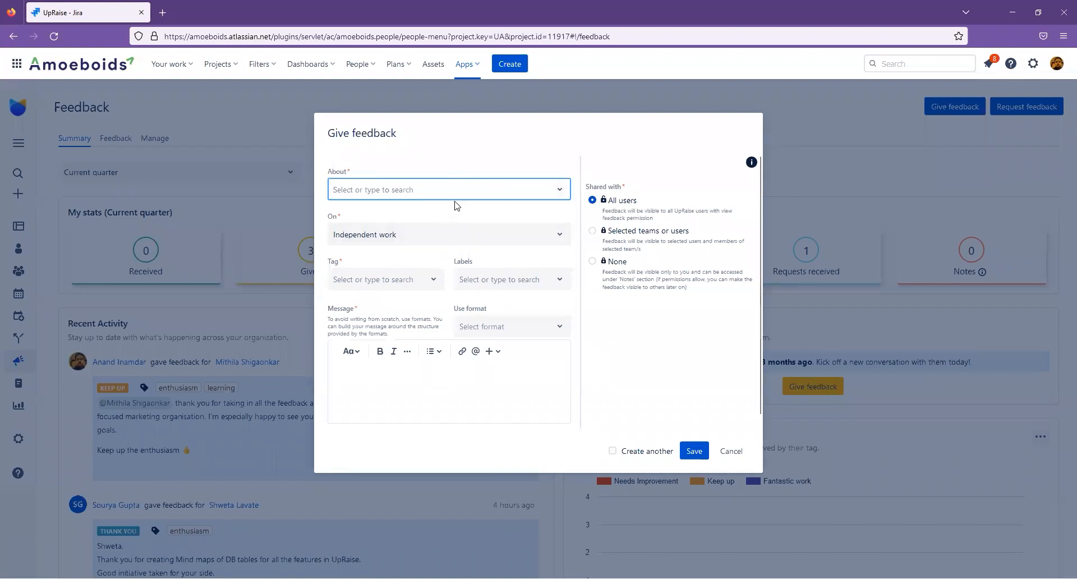
left_click(729, 450)
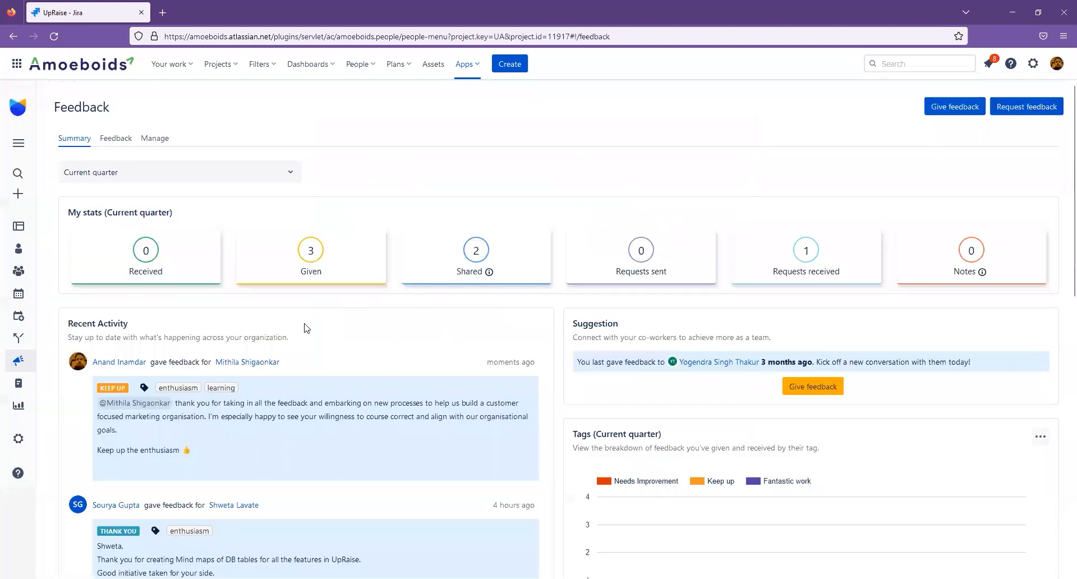
- Open the recipient's profile from Recent Activity, try Give feedback from its ... menu, then cancel
left_click(272, 363)
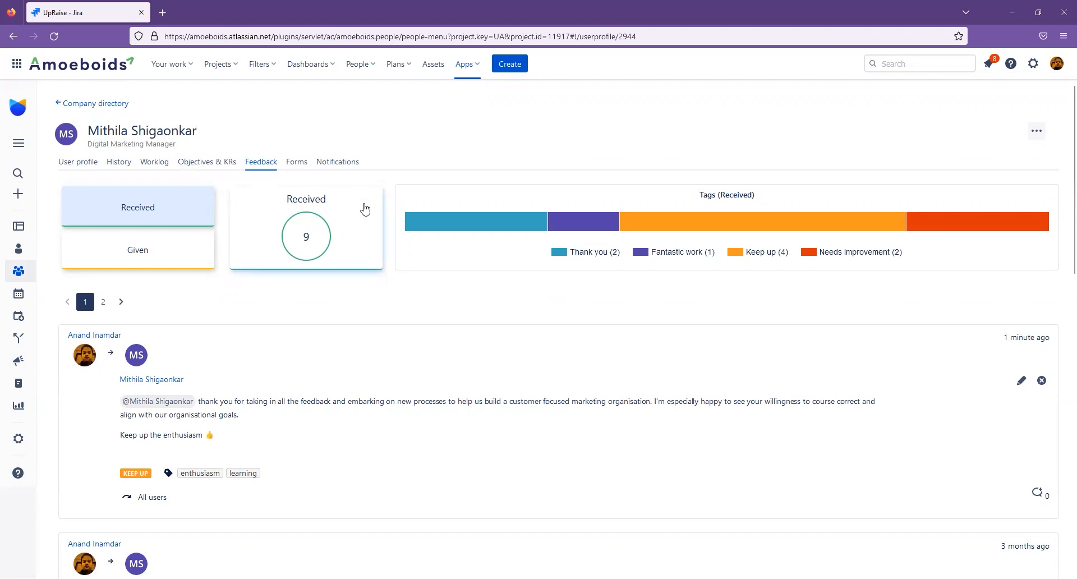
left_click(1035, 134)
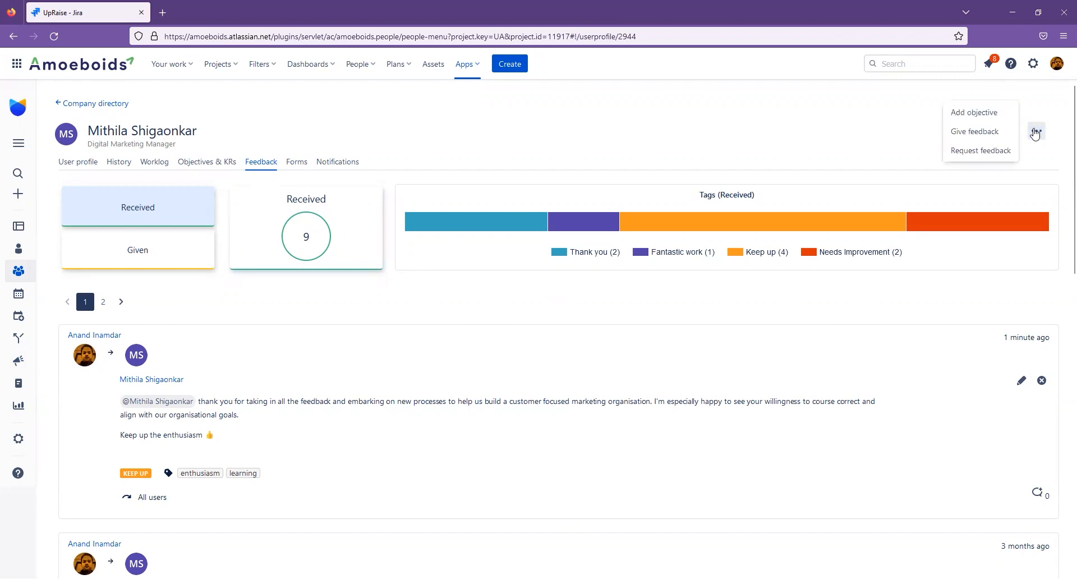
left_click(983, 138)
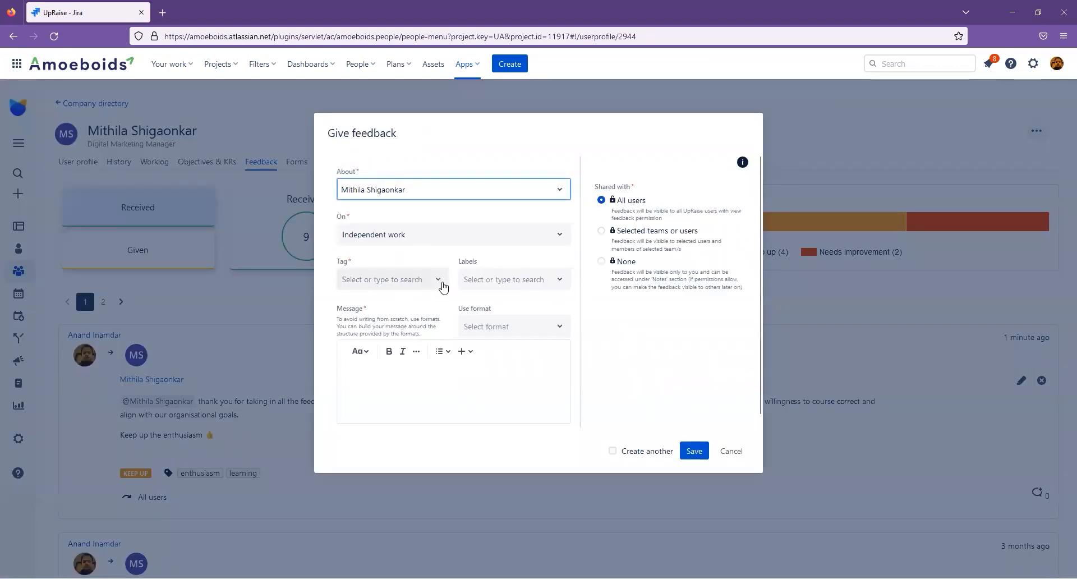
left_click(361, 402)
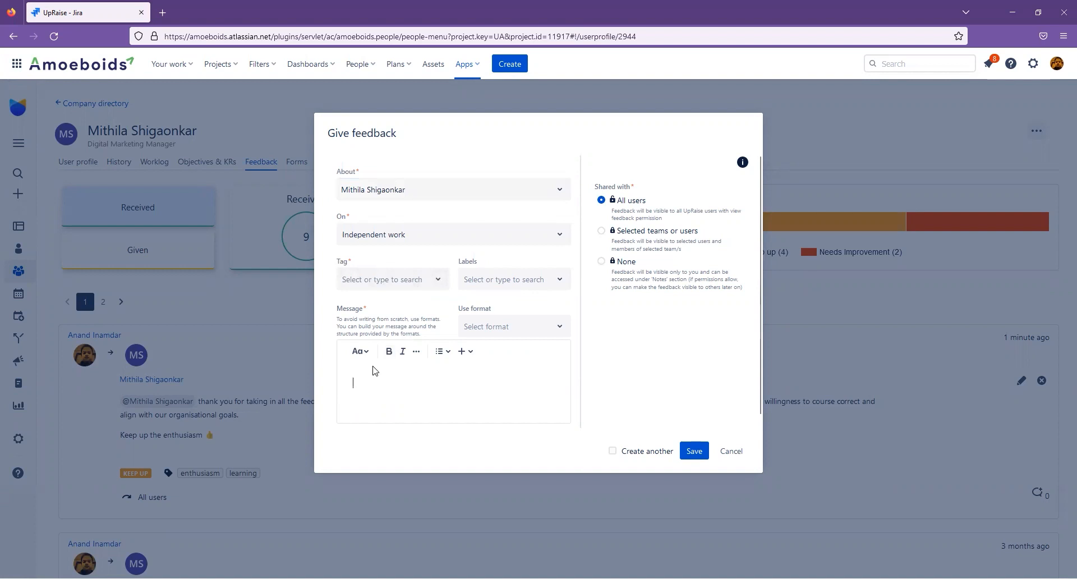
left_click(731, 451)
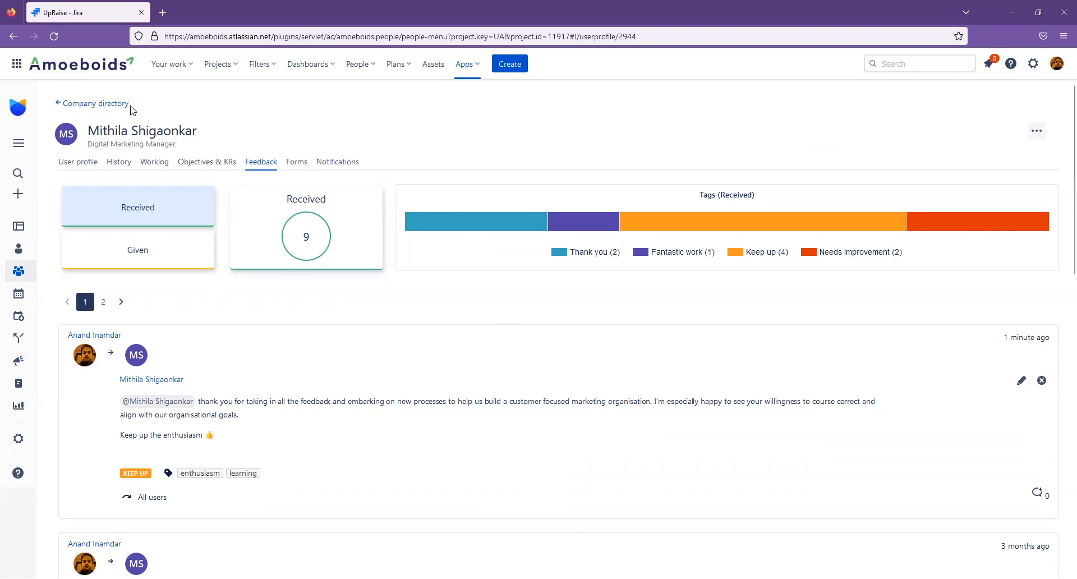
left_click(926, 70)
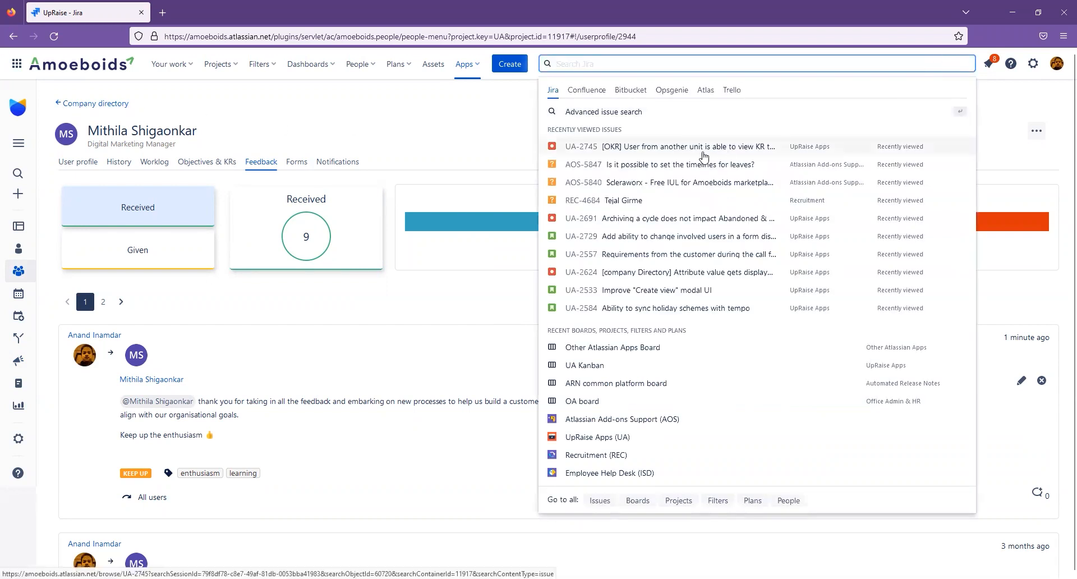
left_click(648, 223)
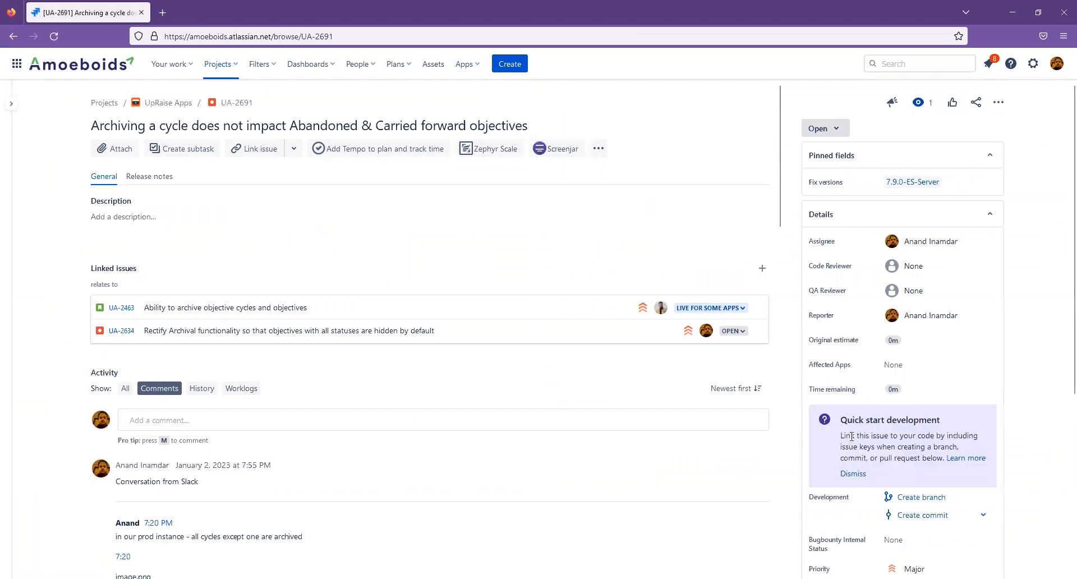
scroll(933, 361, "down", 3)
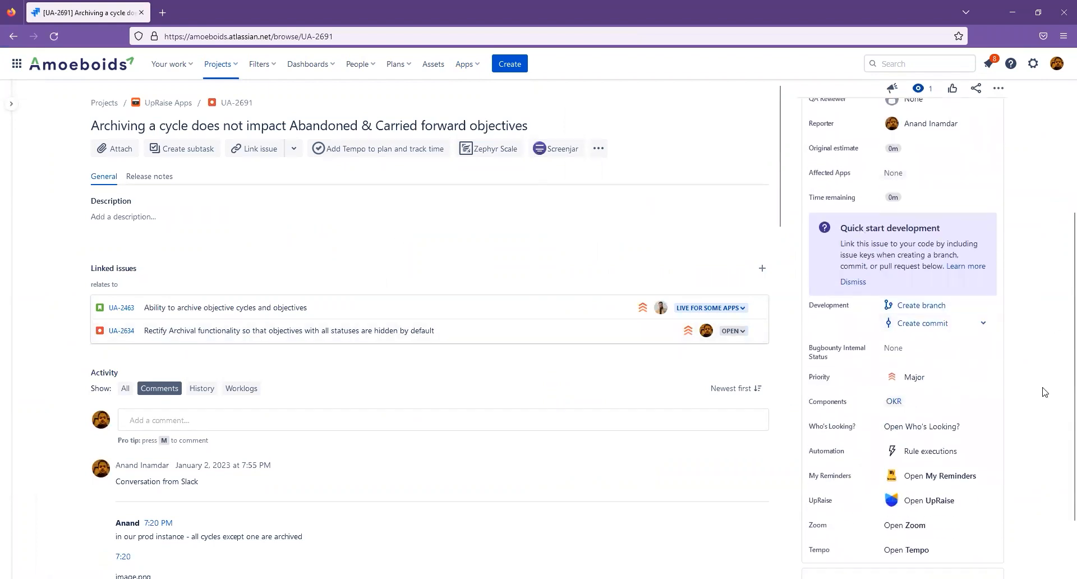
scroll(1037, 393, "down", 2)
double_click(821, 423)
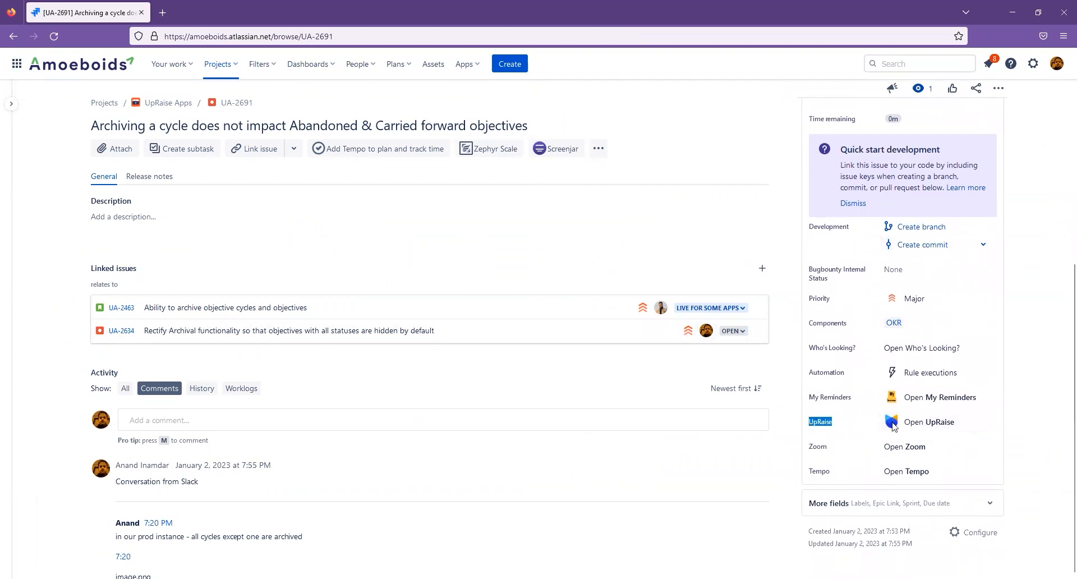
left_click(942, 427)
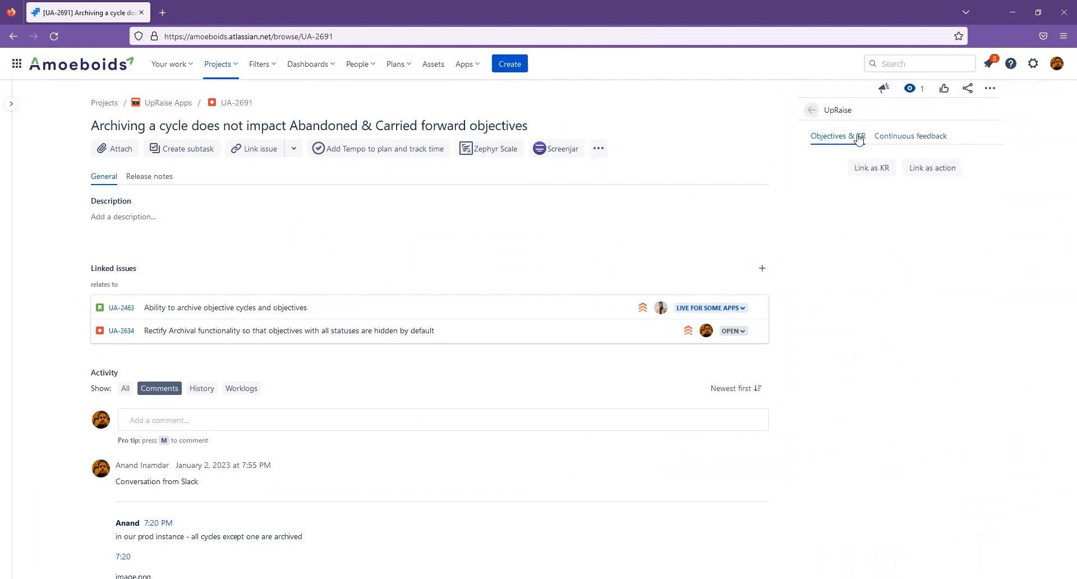
left_click(911, 141)
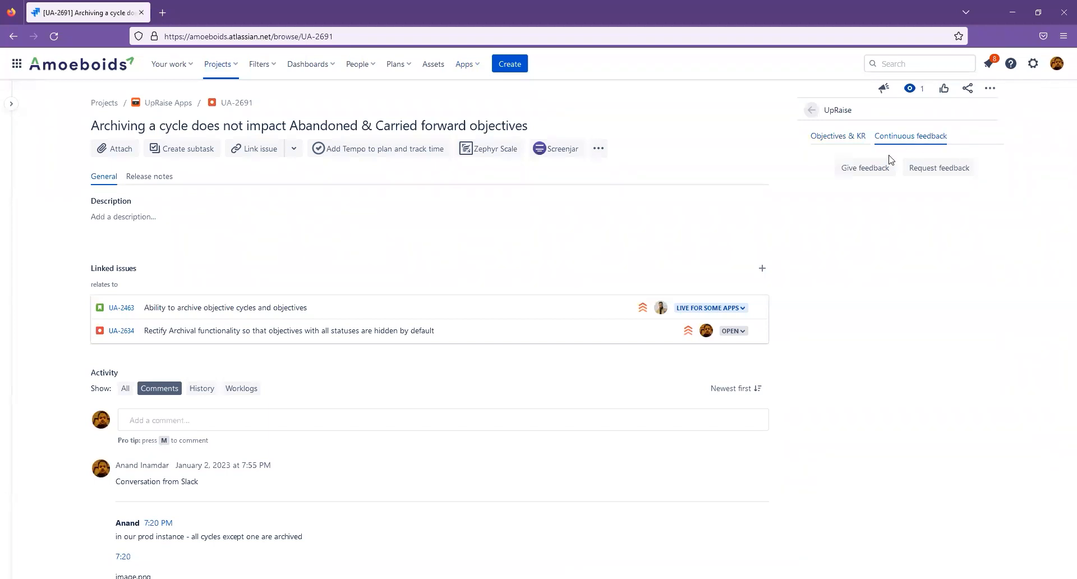
left_click(866, 170)
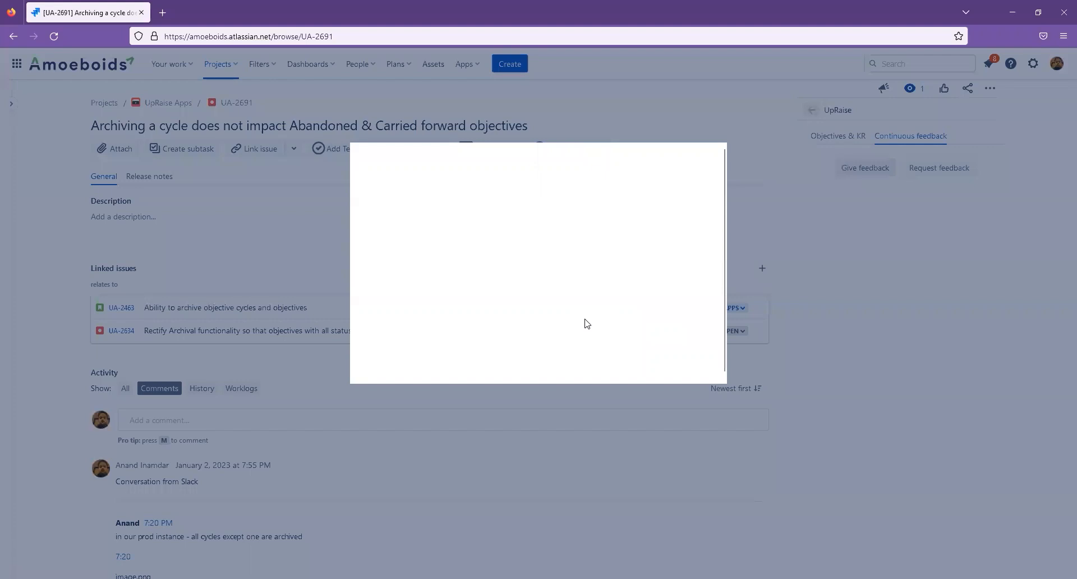
scroll(525, 298, "down", 1)
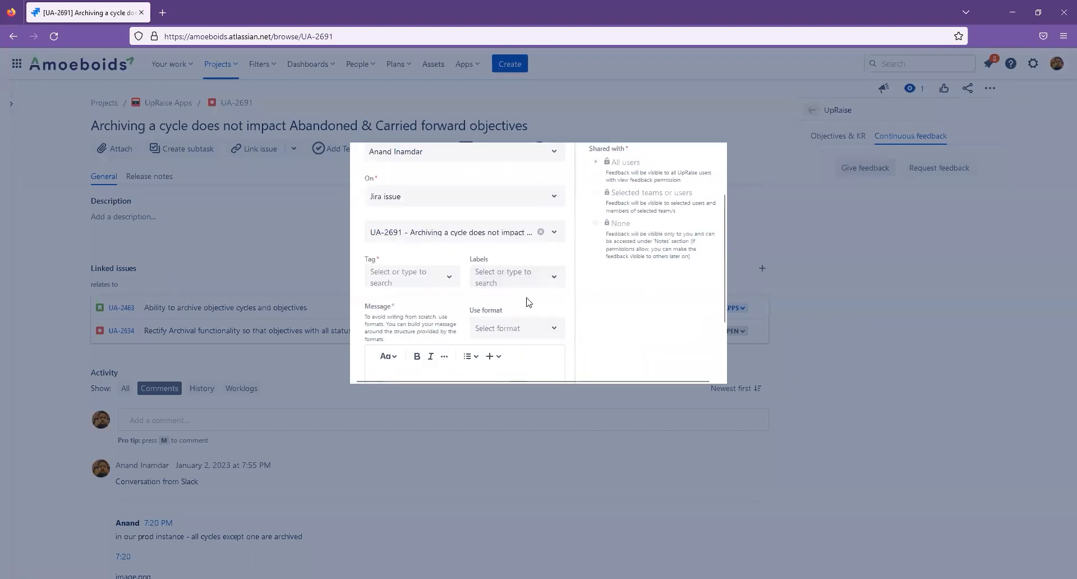
scroll(528, 303, "up", 1)
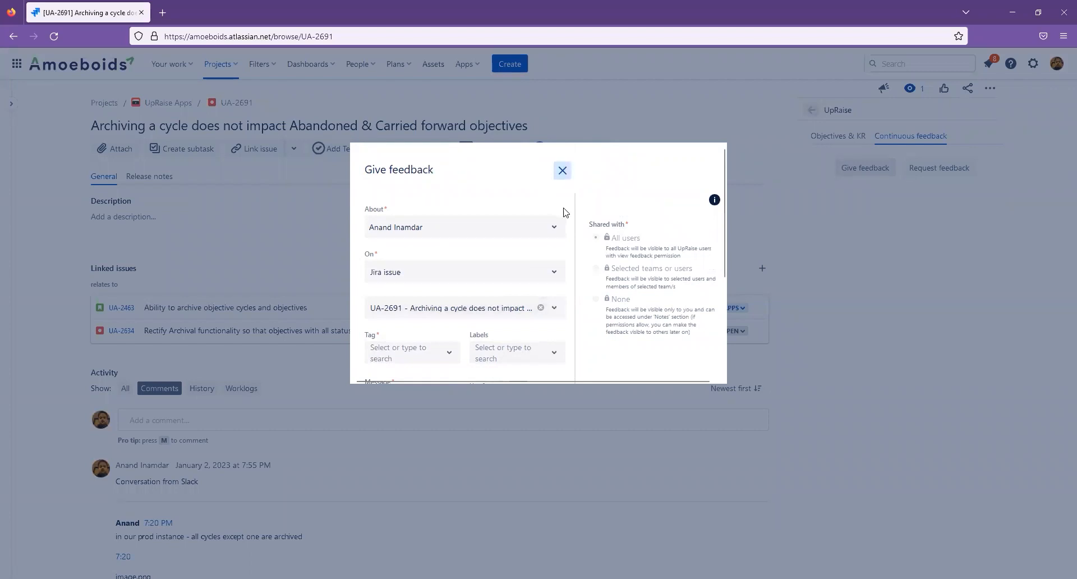
left_click(561, 170)
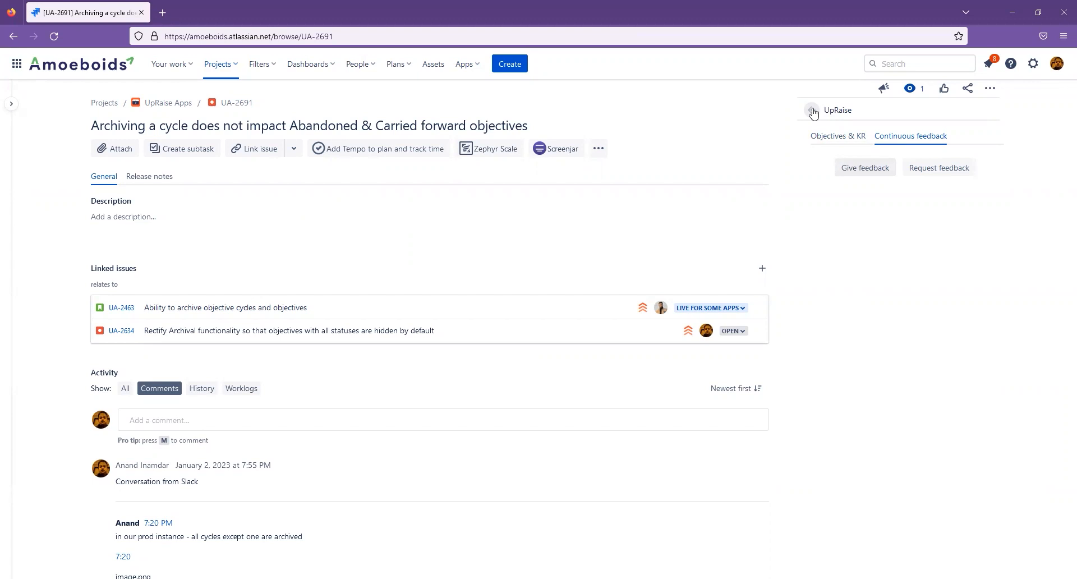
left_click(812, 111)
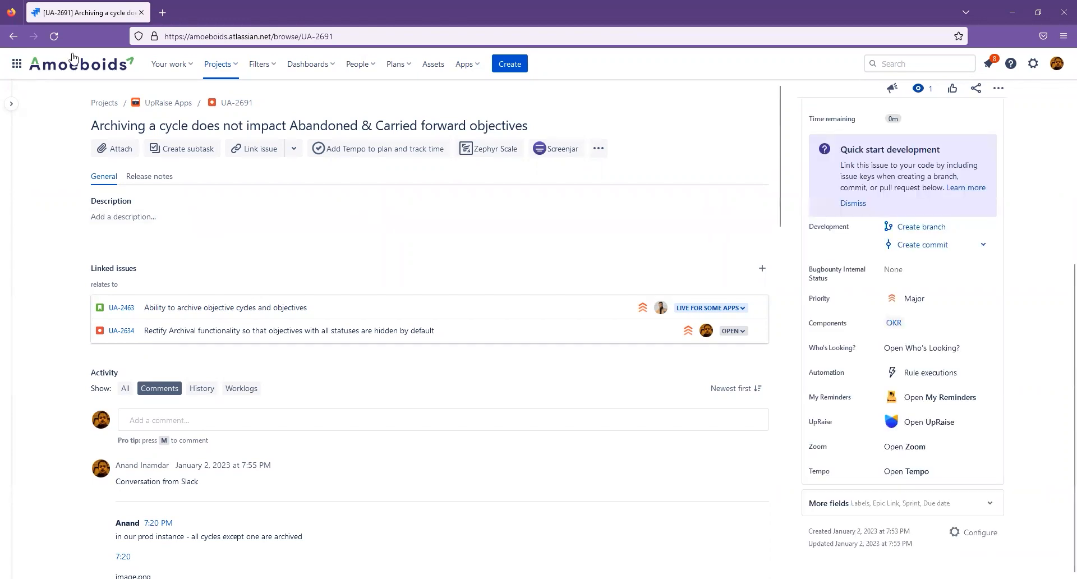
left_click(20, 36)
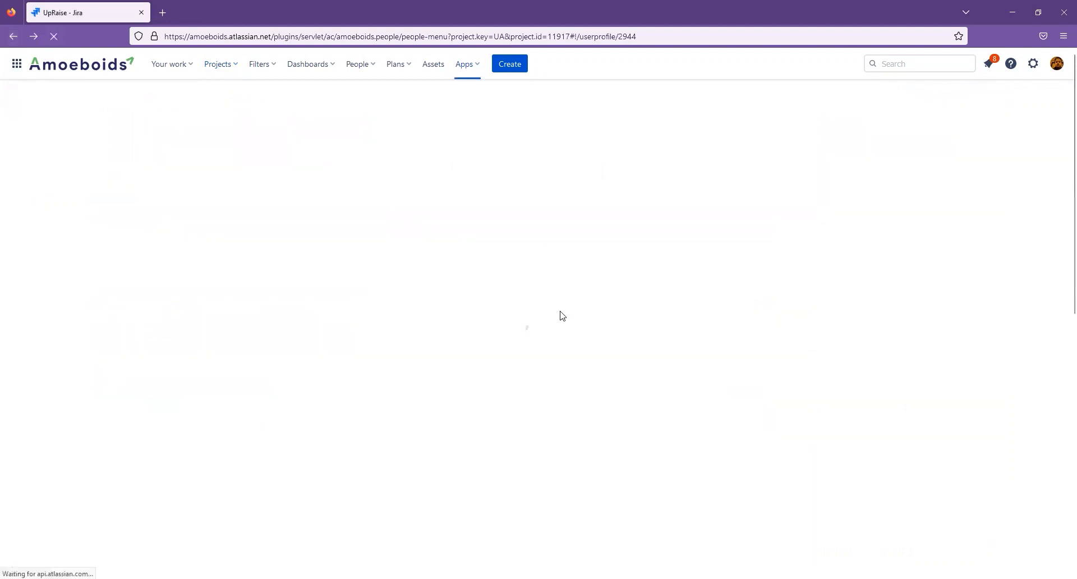